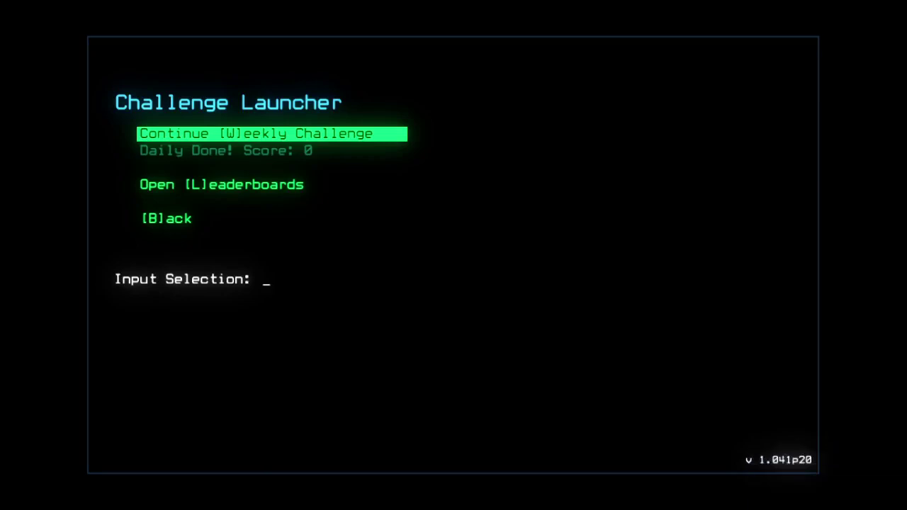
type("l")
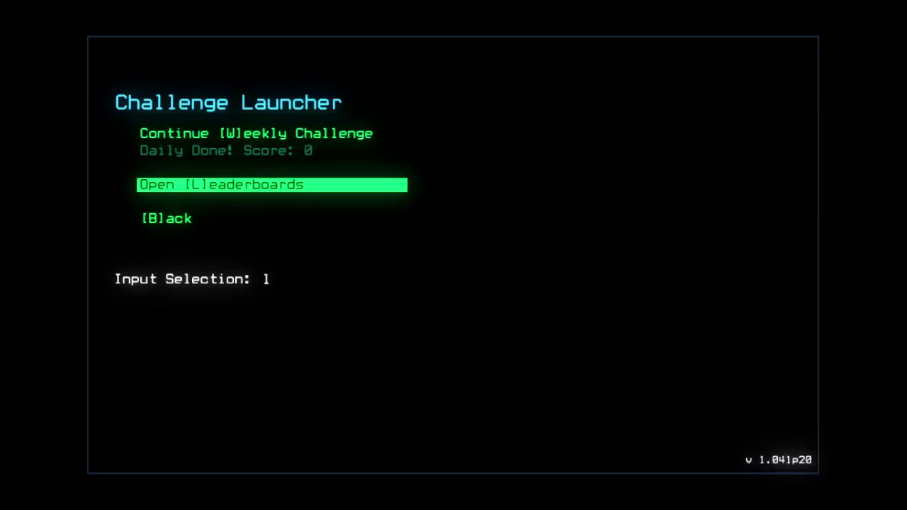
- View today's and the previous day's daily leaderboards, then back out to the challenge menu
key("Return")
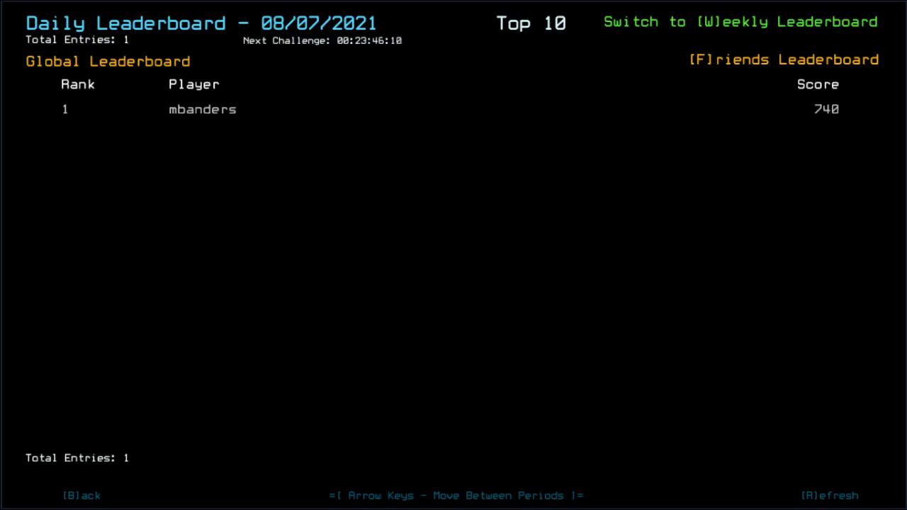
key("Left")
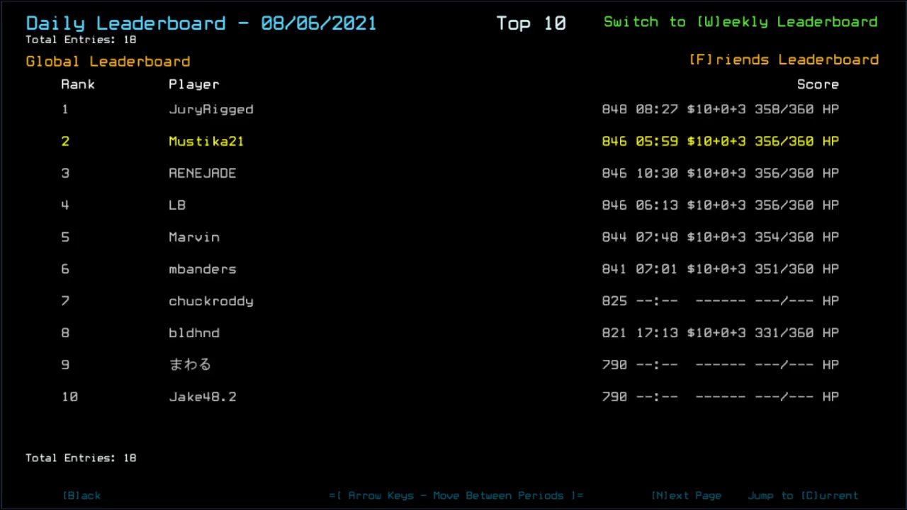
key("b")
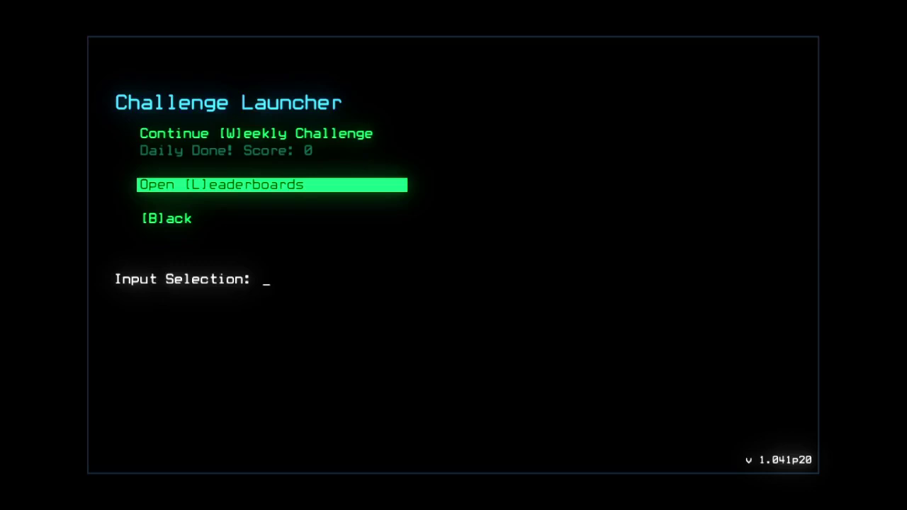
- Reopen the Challenge leaderboards, check 08/07/2021, then return to the 08/06/2021 rankings
key("b")
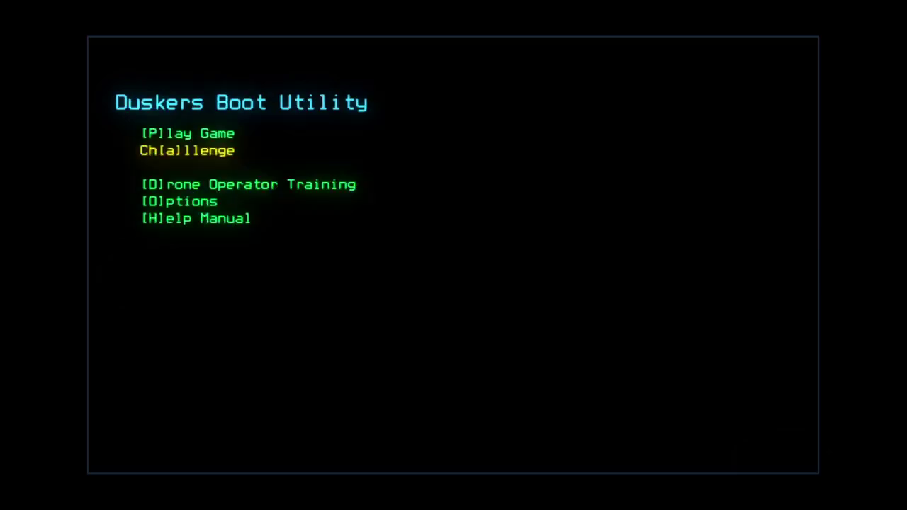
left_click(196, 163)
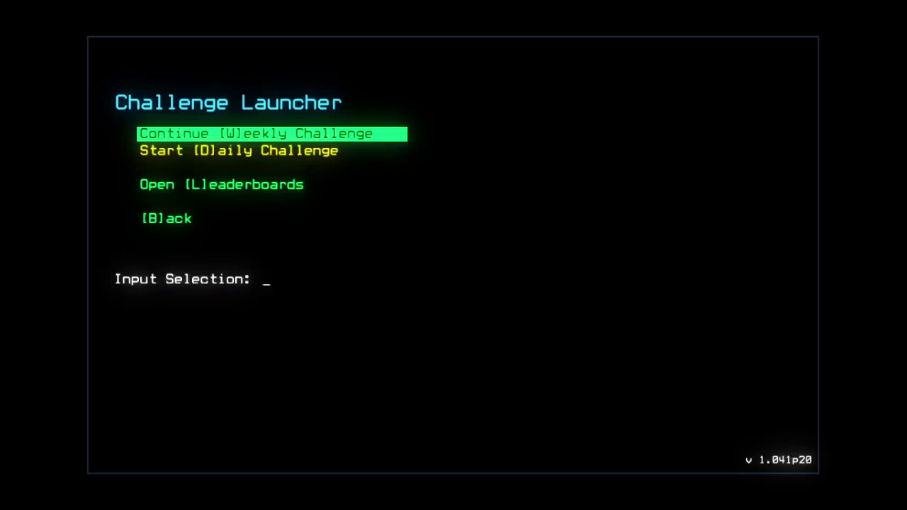
key("l")
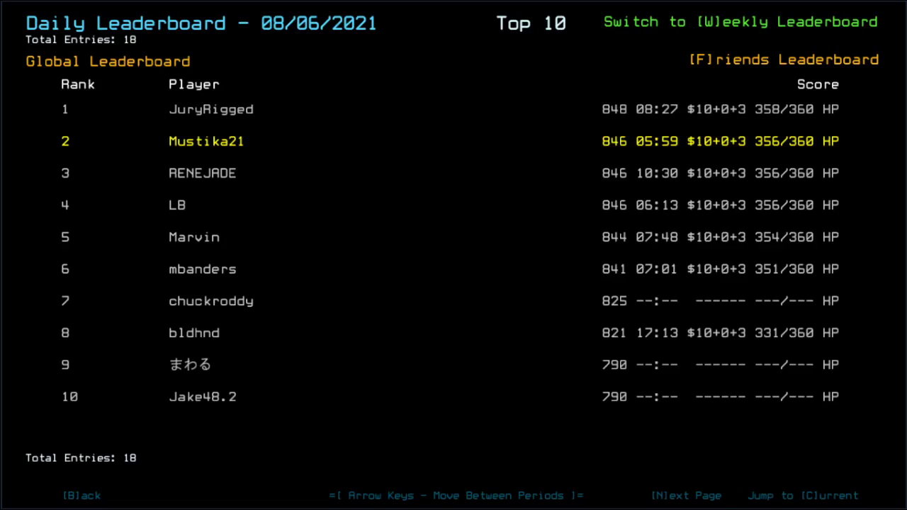
key("Right")
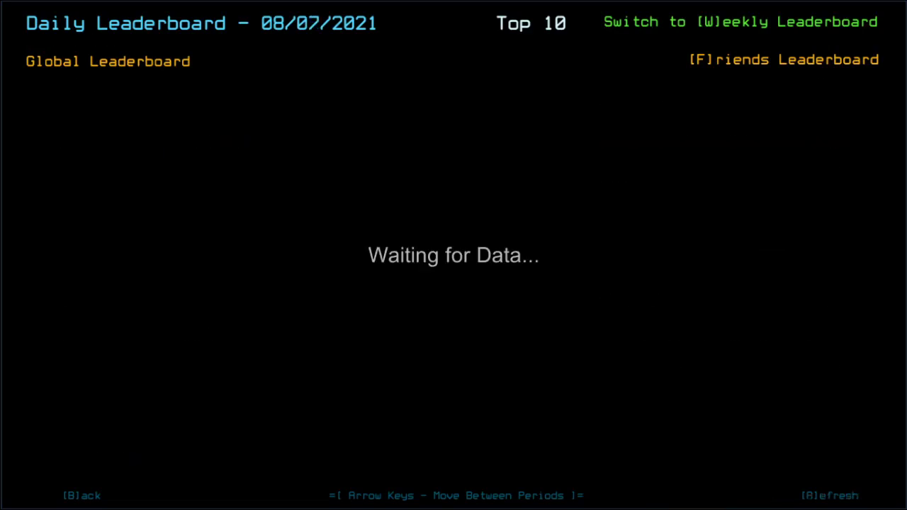
key("Left")
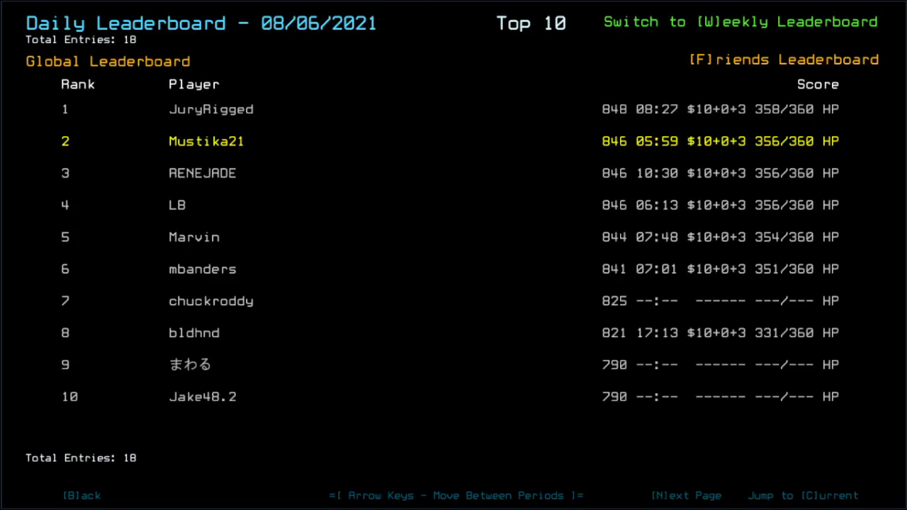
- Filter the 08/06/2021 leaderboard to show only friends' rankings
key("f")
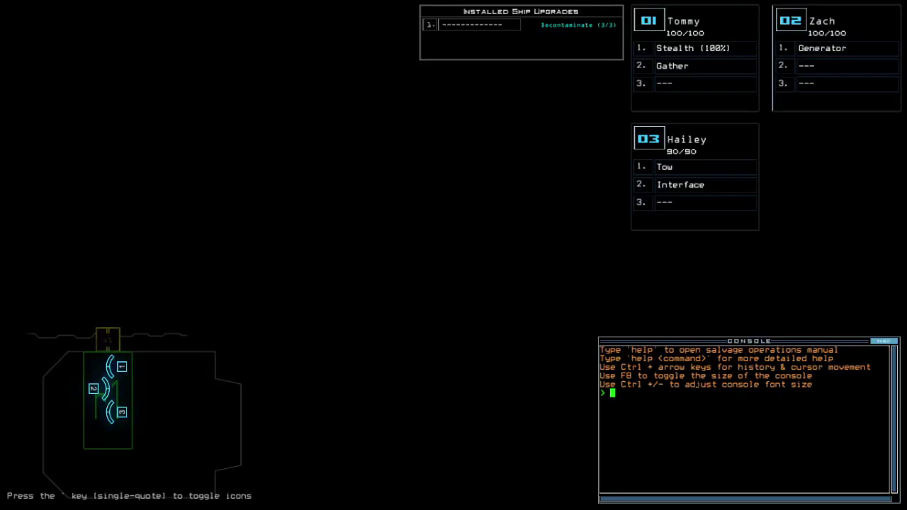
- Set Graphical Clutter to Medium in Options, then back out to the pause menu
key("Escape")
key("o")
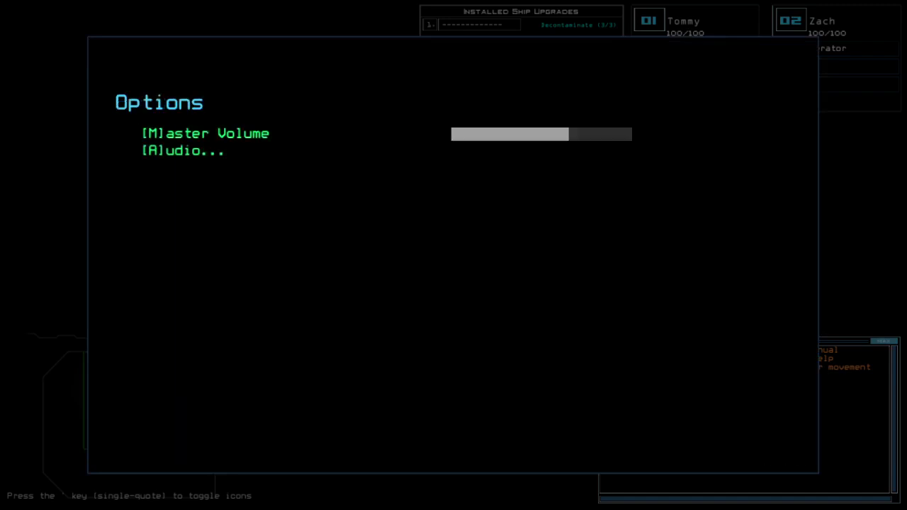
key("g")
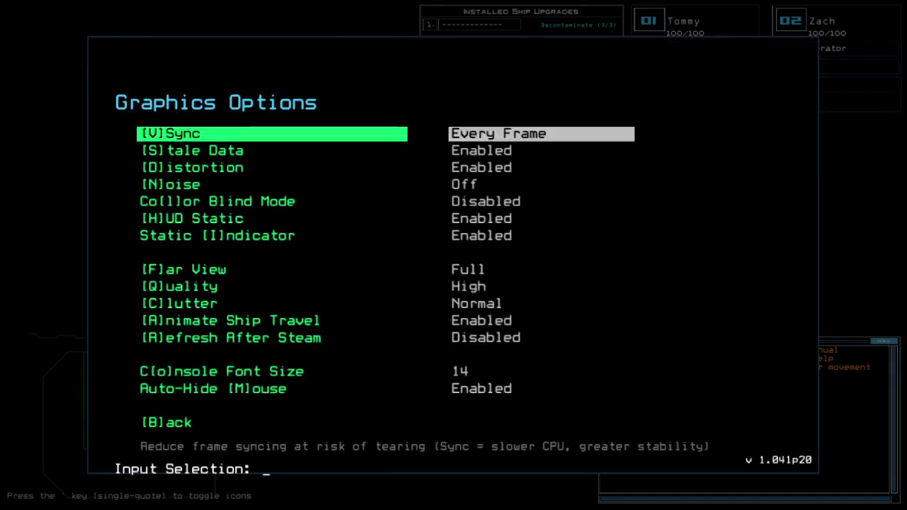
key("c")
key("Escape")
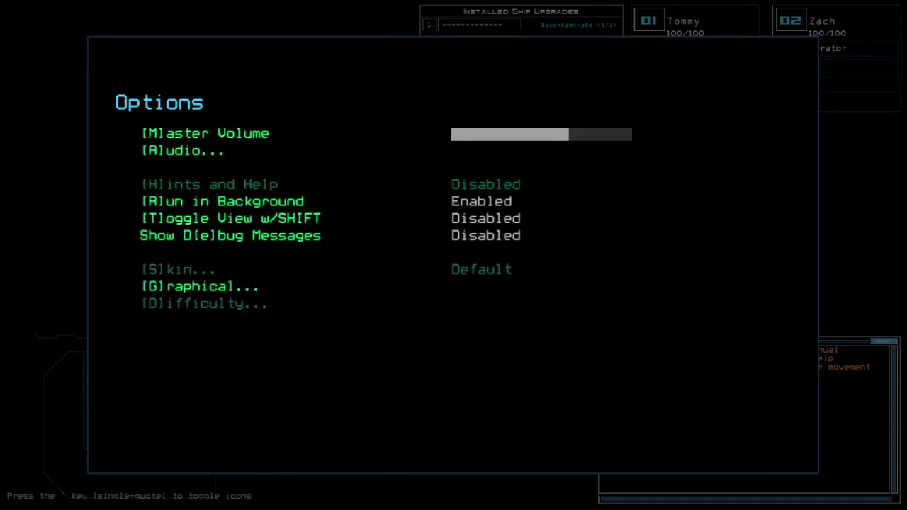
key("Escape")
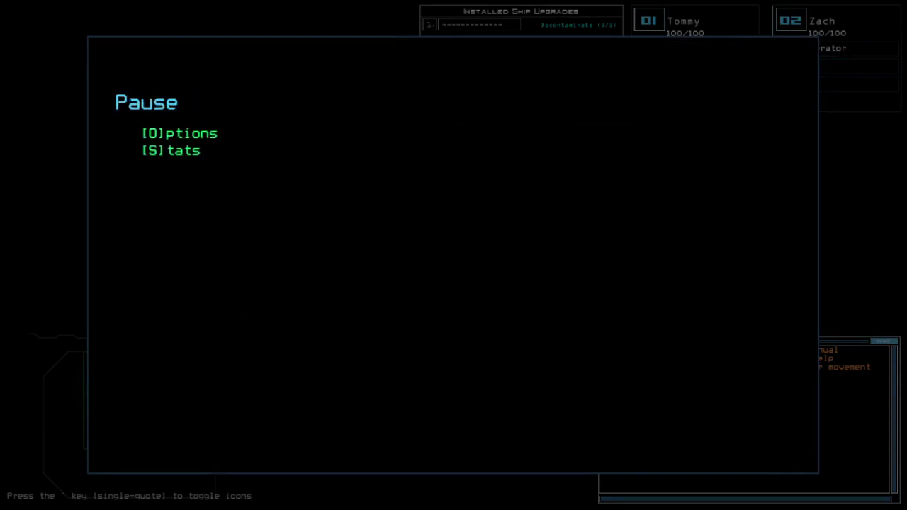
- Resume play, then edit the go alias to 'navigate 1 2 a1' and save
key("Escape")
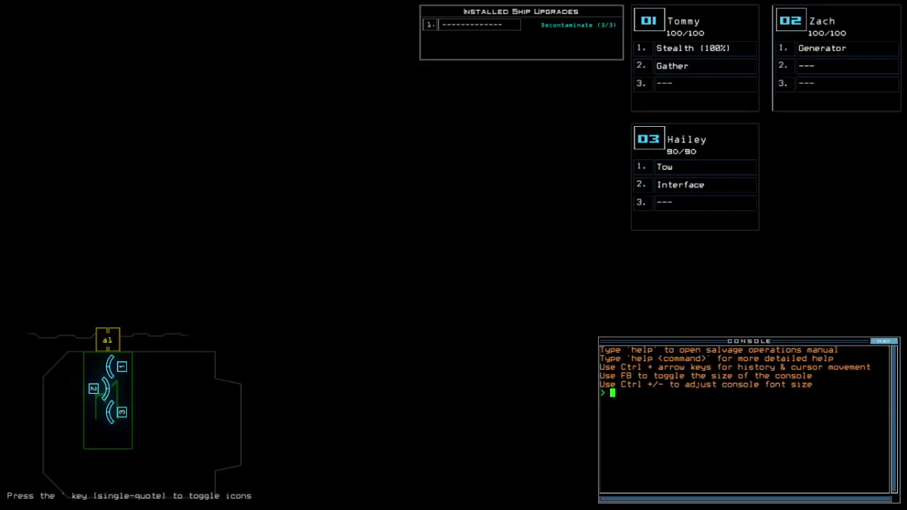
key("Left")
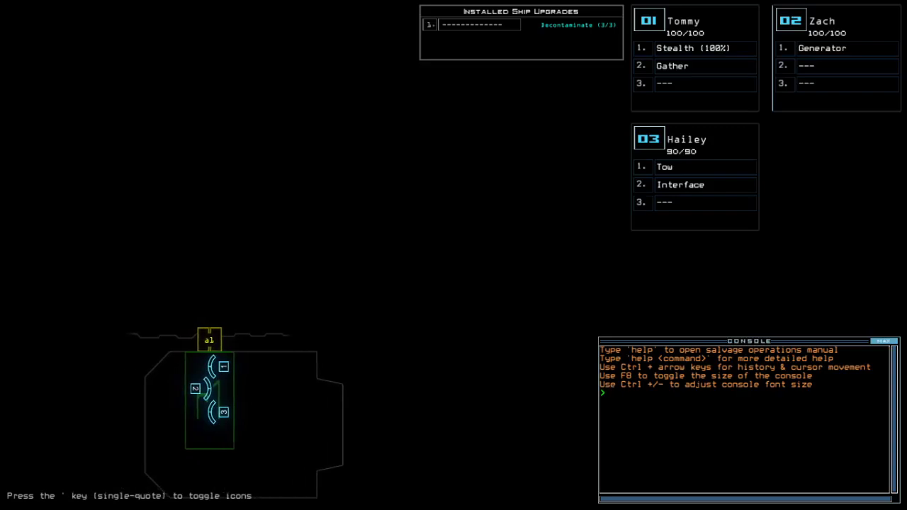
type("alias")
key("Return")
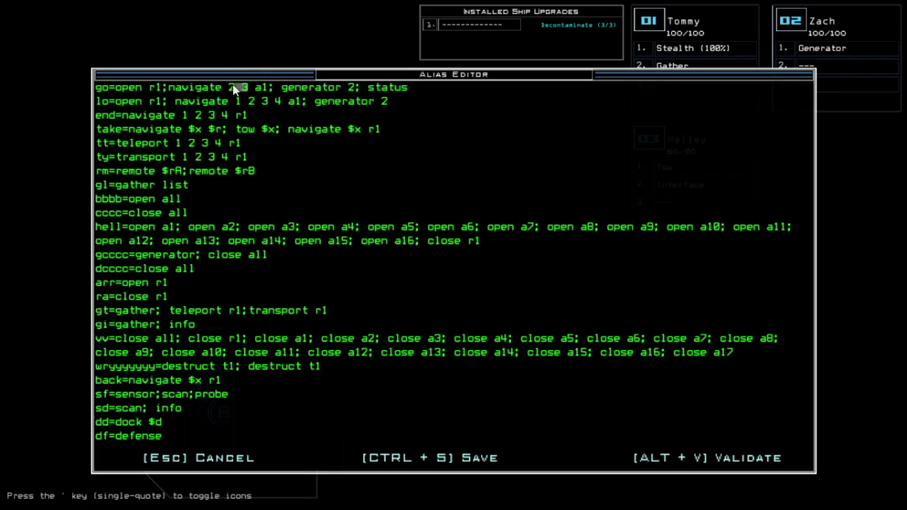
key("BackSpace")
type("2")
key("ctrl+s")
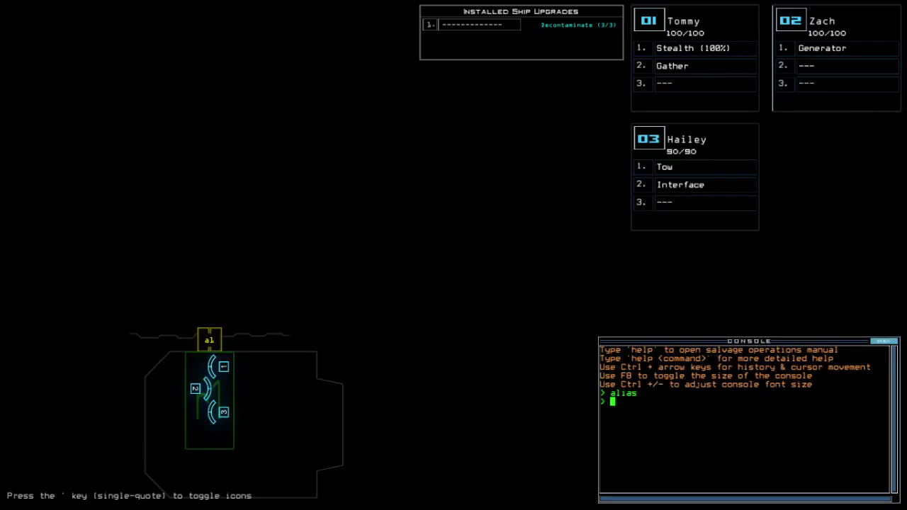
type("sta")
type("tus")
- Check the derelict ship's status, then pass Tommy's Tow module to Hailey
key("Return")
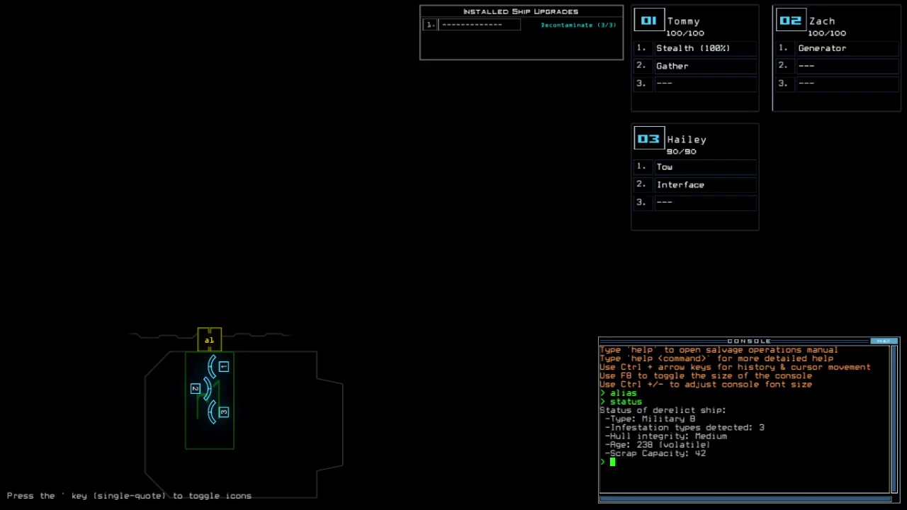
key("Tab")
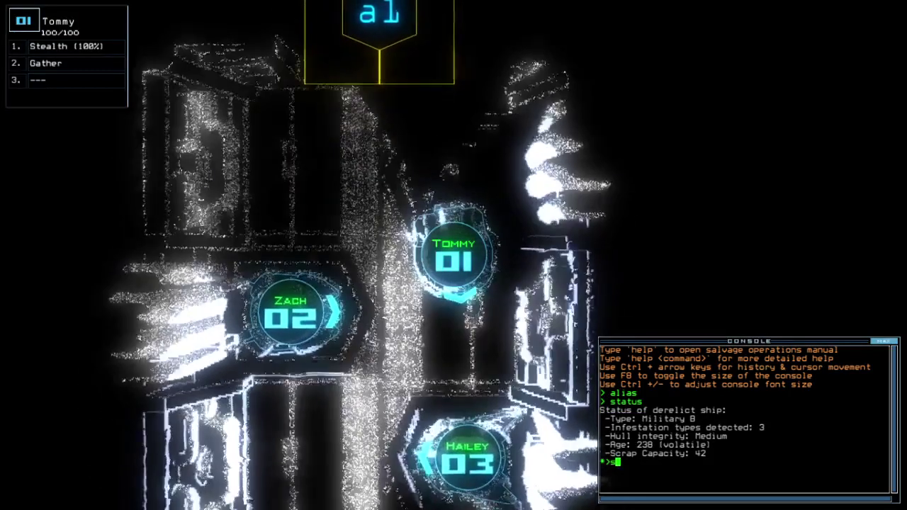
type("swap")
key("Return")
key("Left")
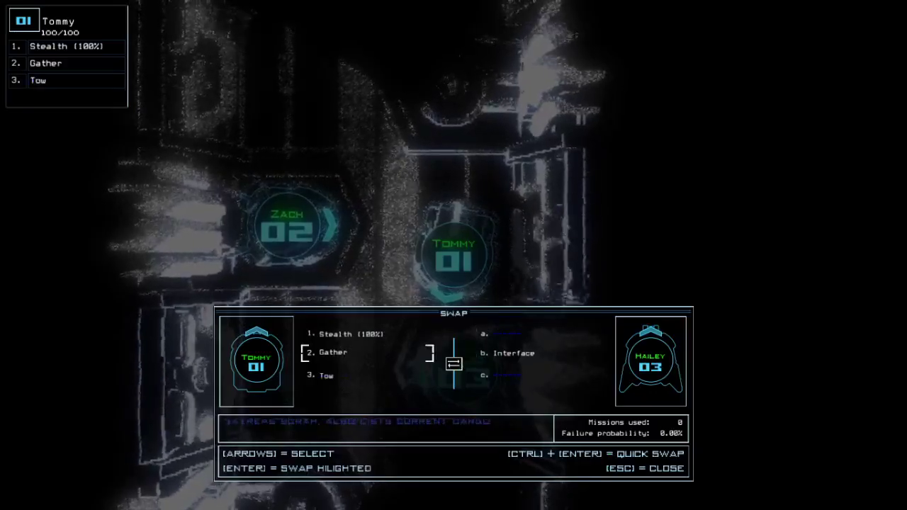
key("Down")
key("Return")
- Give Tommy Hailey's Interface module, then move Tow from Hailey to Zach
key("Right")
key("Up")
key("Return")
key("Escape")
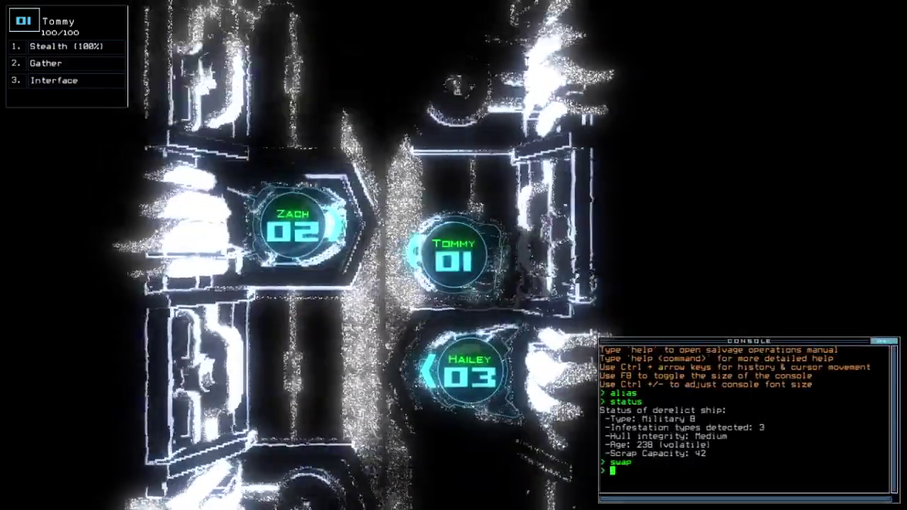
key("Tab")
type("swap 3")
key("Return")
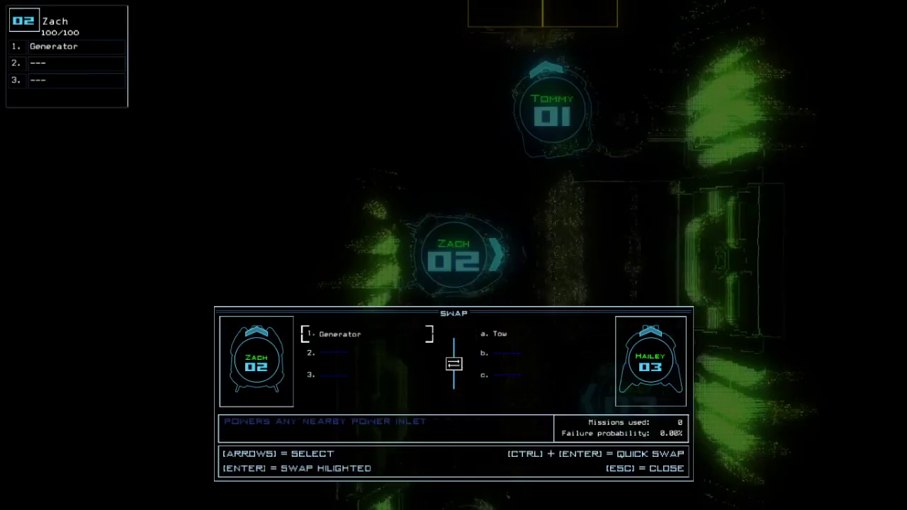
key("Escape")
key("Tab")
type("go")
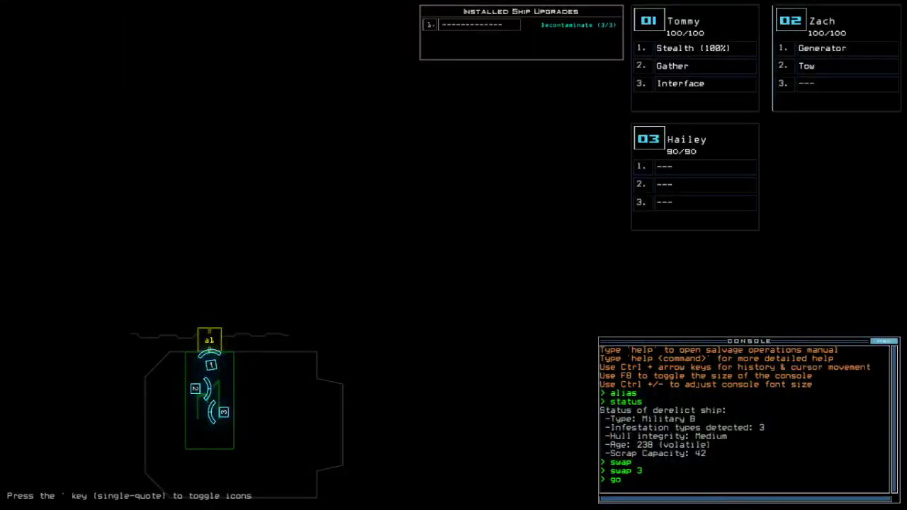
- Start the mission with go, gather scrap with Tommy, and activate Zach's room generator
key("Return")
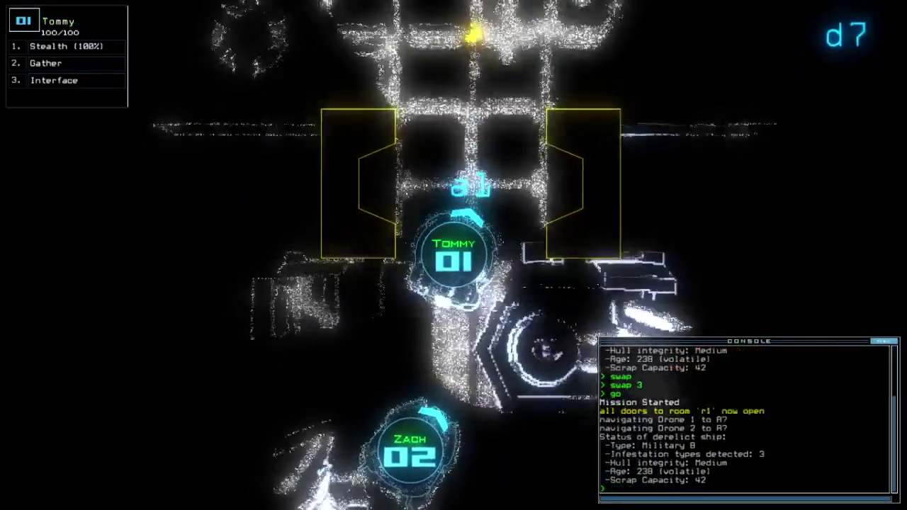
type("g")
key("Return")
type("g")
key("Return")
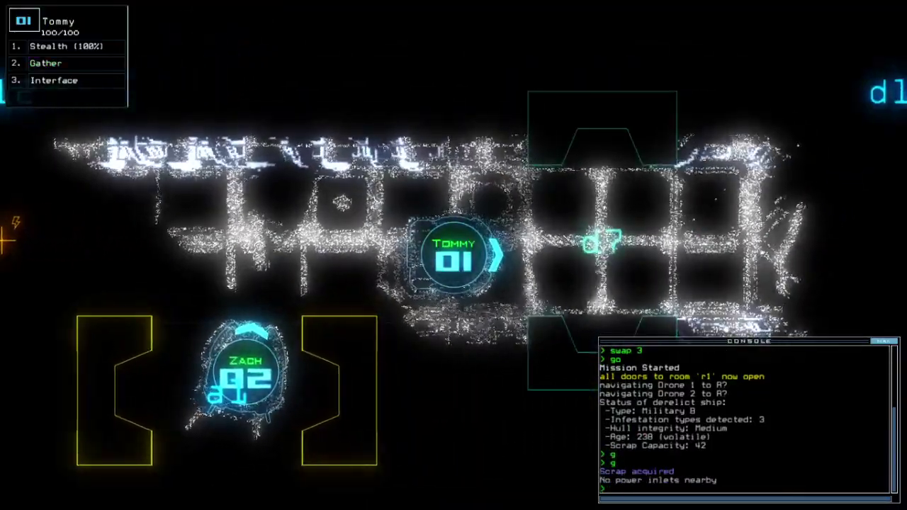
key("Tab")
type("i")
key("Return")
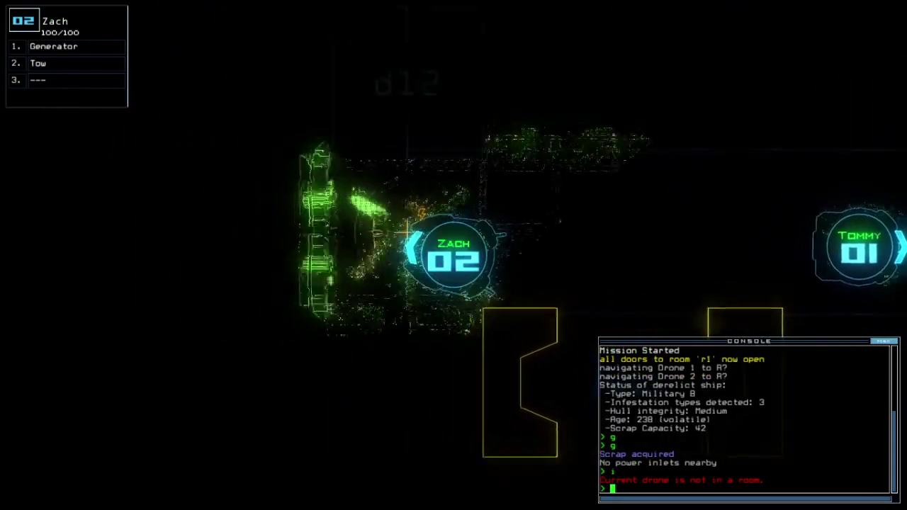
type("g")
key("Return")
key("Tab")
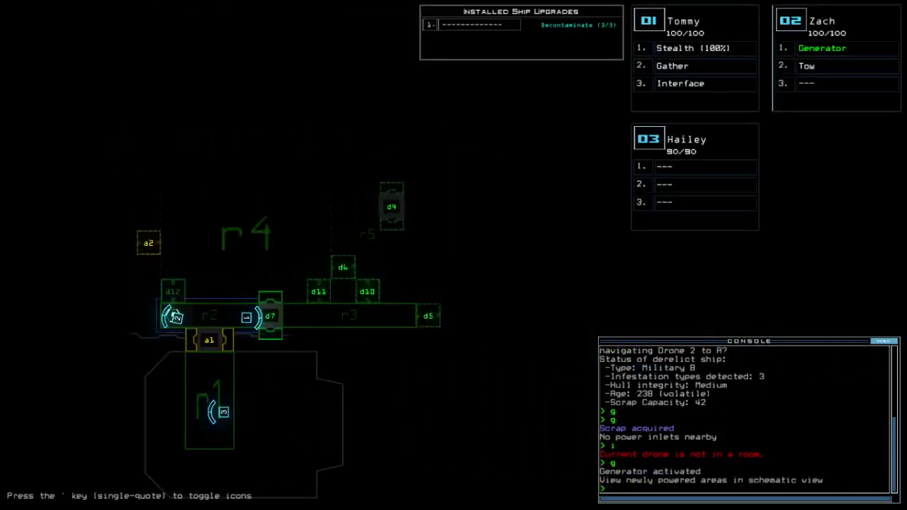
type("d4")
- Open doors d4 and d7, cloak through d11, and gather scrap in the new room
key("Return")
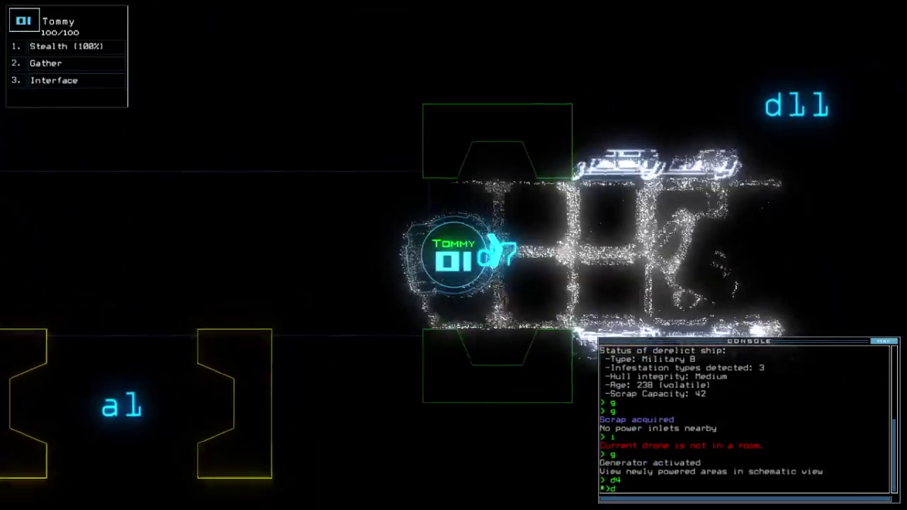
type("d7")
key("Return")
type("st;d11")
key("Return")
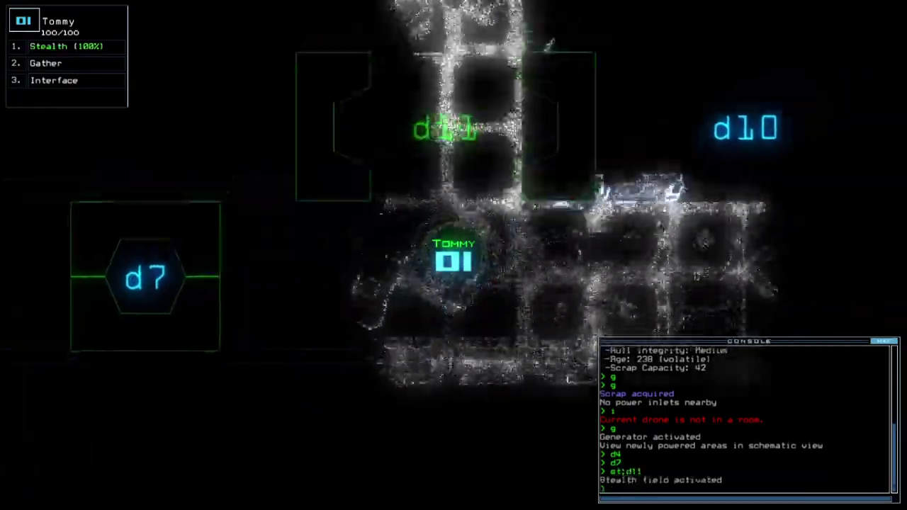
key("Up")
key("Left")
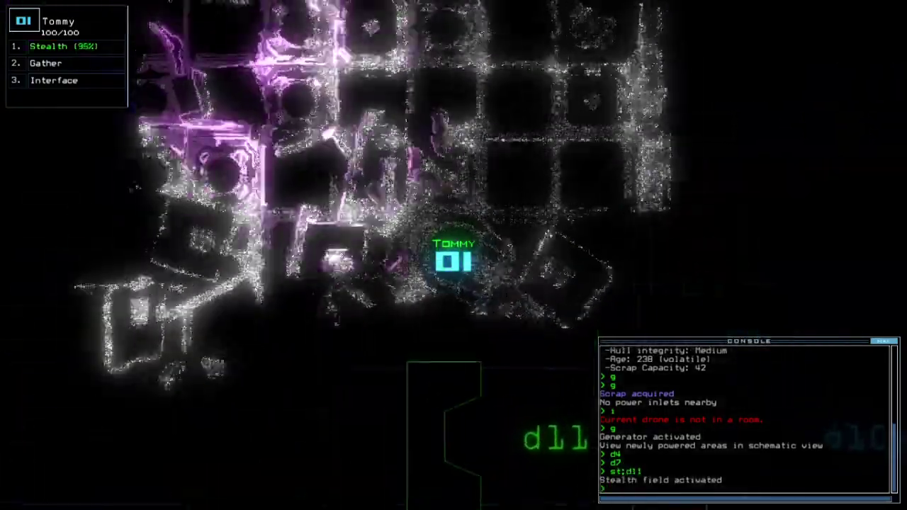
type("d11")
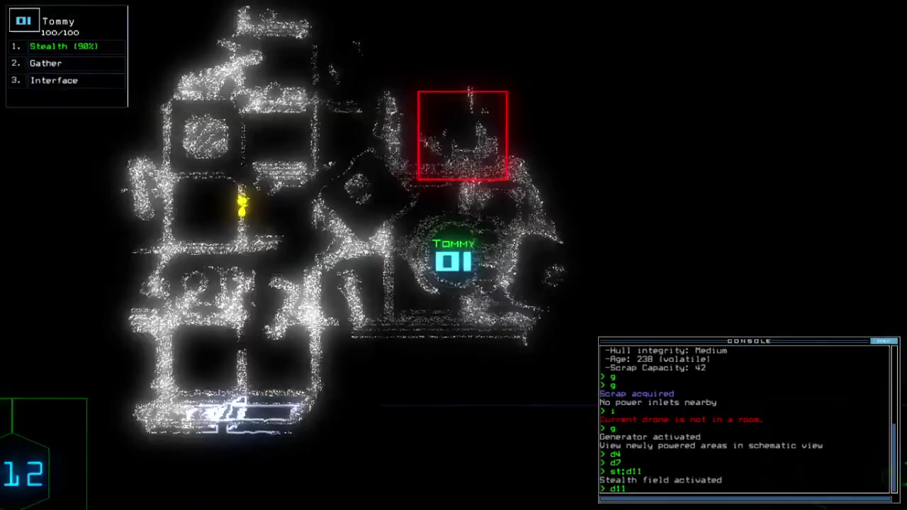
key("Return")
key("Up")
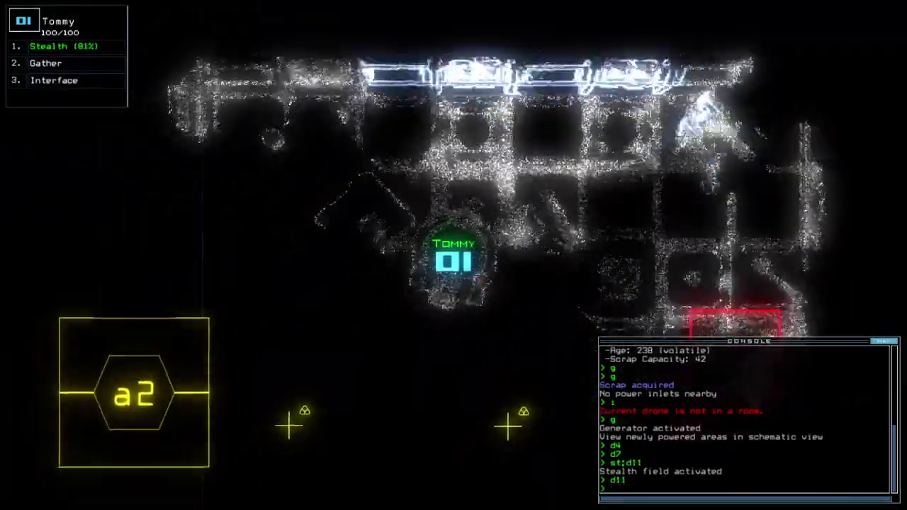
type("g")
key("Return")
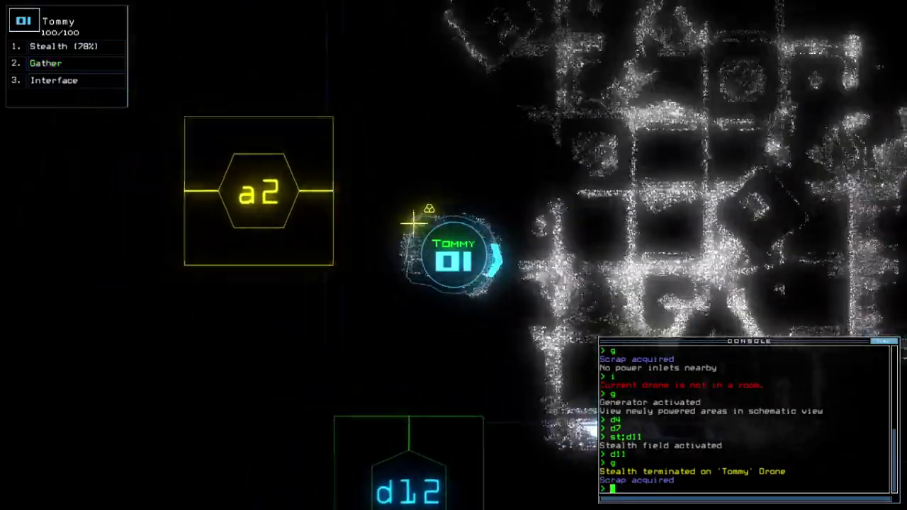
type("g")
- Gather more scrap, re-enable stealth, list the room's items, and open door d11
key("Return")
type("st")
key("Return")
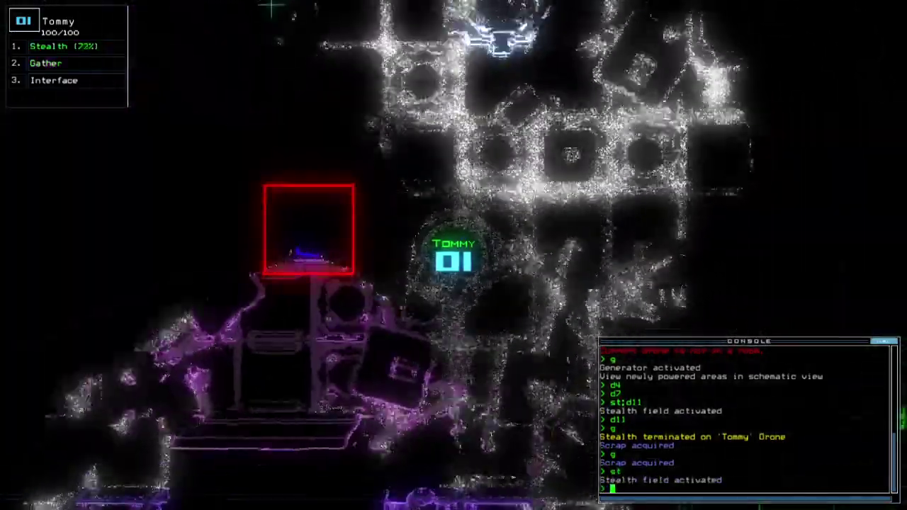
type("i")
key("Return")
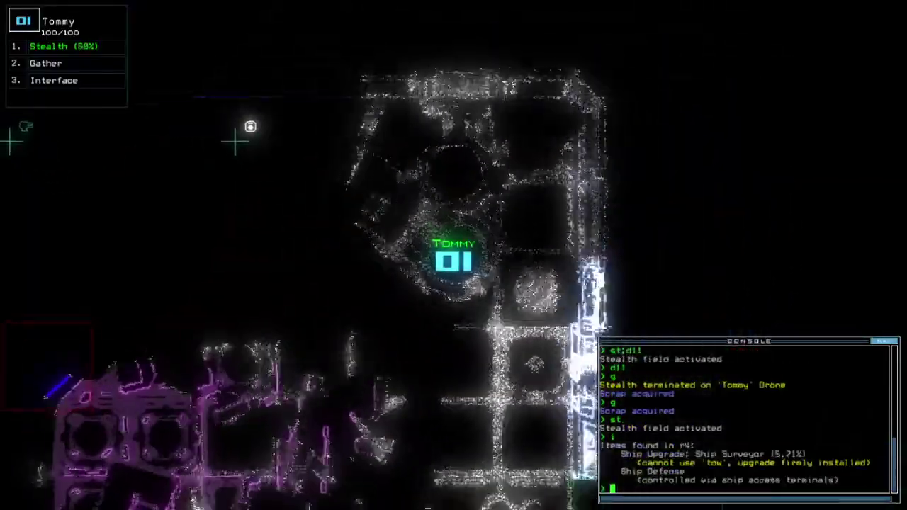
type("dl")
key("Return")
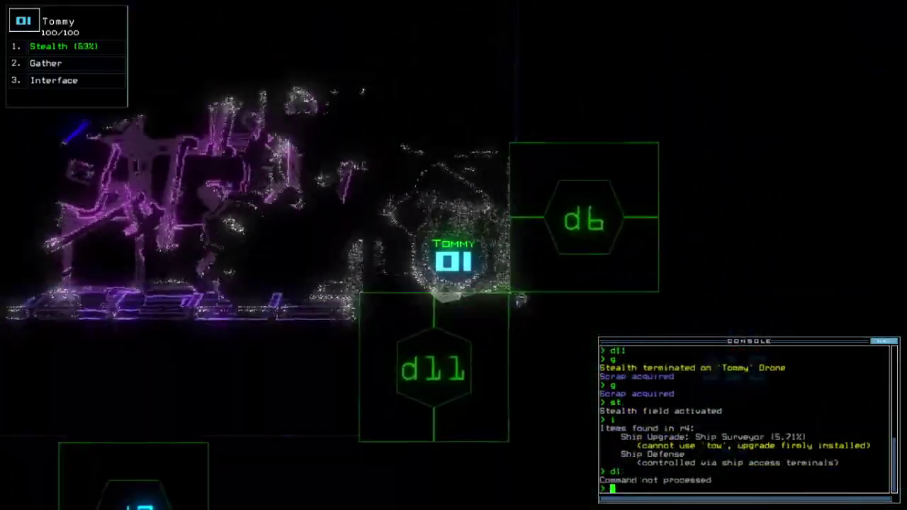
type("d11")
key("Return")
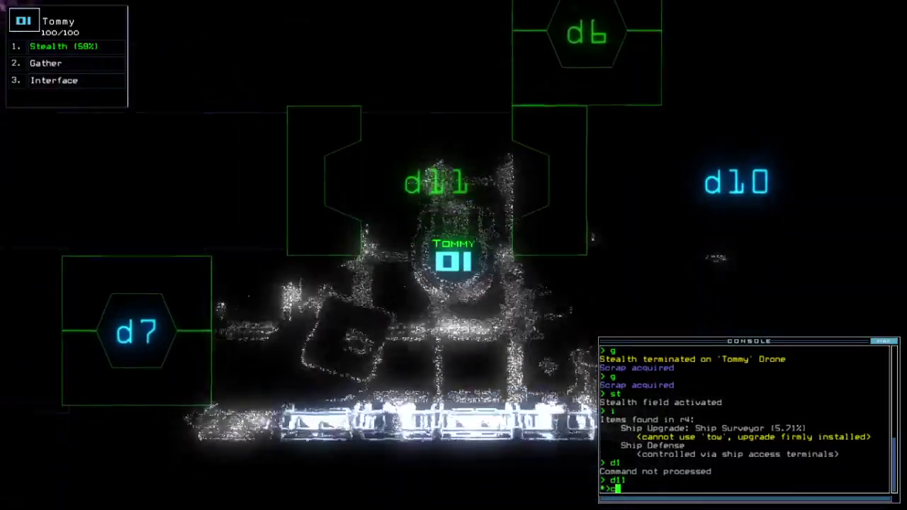
type("c")
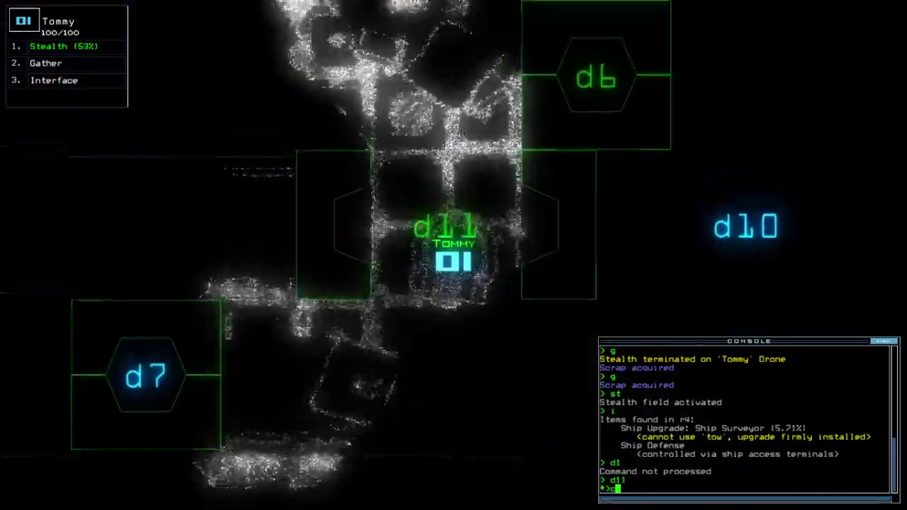
type("c")
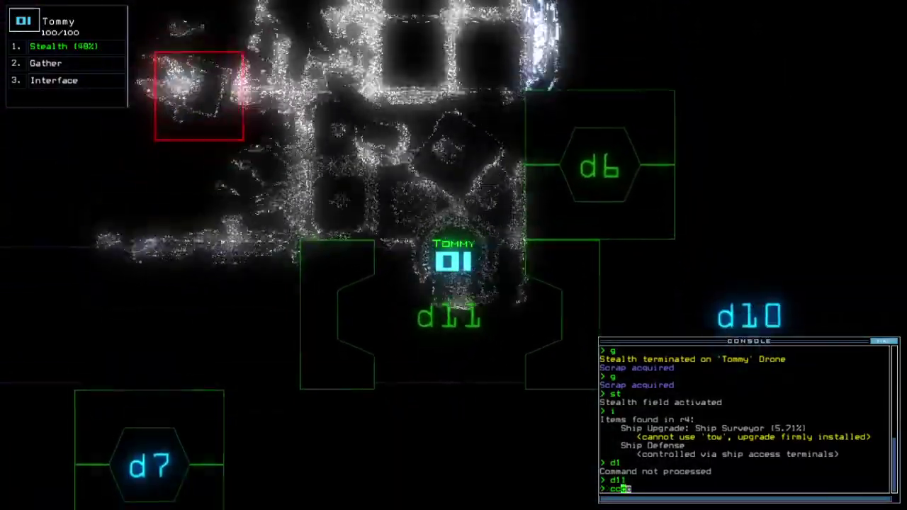
type("cc")
- Close the nearby door, run ship defenses to kill one enemy, then scan for items
key("Return")
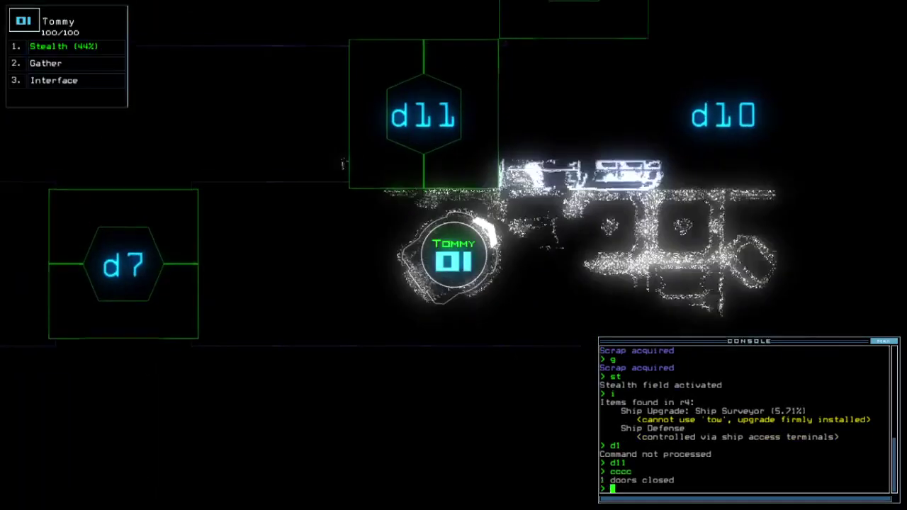
type("dct")
key("Return")
type("df")
key("Return")
type("rv")
key("Return")
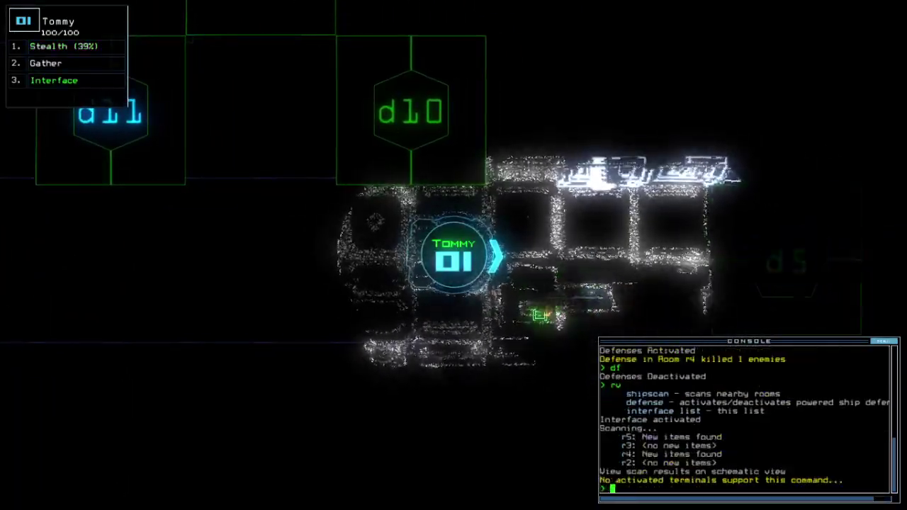
key("Tab")
key("Tab")
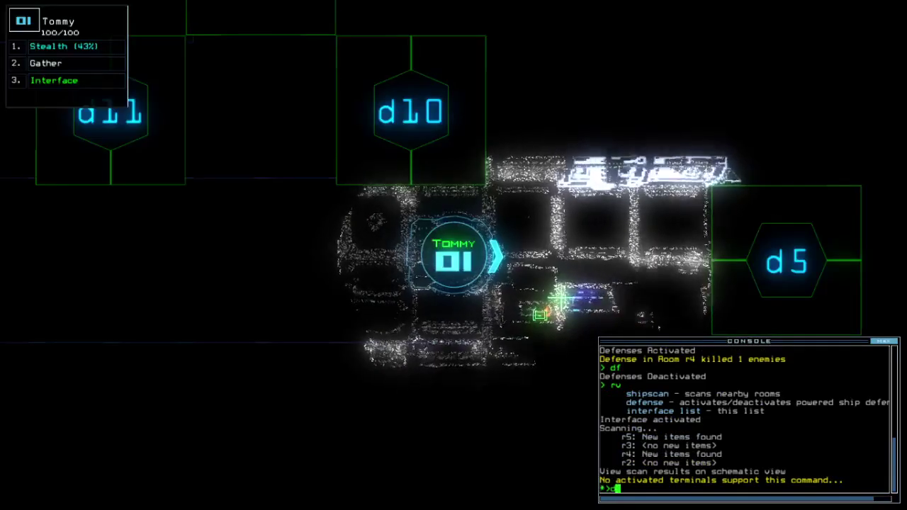
type("d5;d5")
- Open doors d5 and d11, drive the drone through, and gather several scrap loads
key("Return")
key("Tab")
key("Tab")
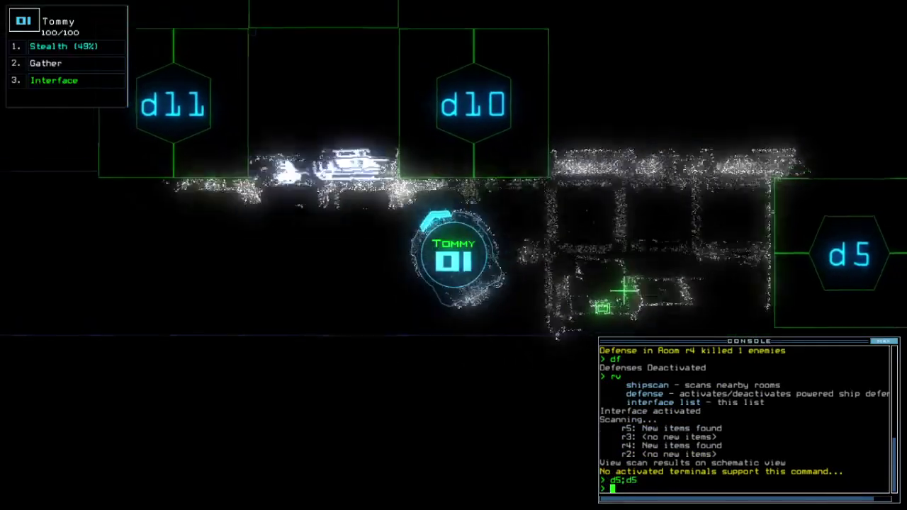
type("d11")
key("Return")
key("Up")
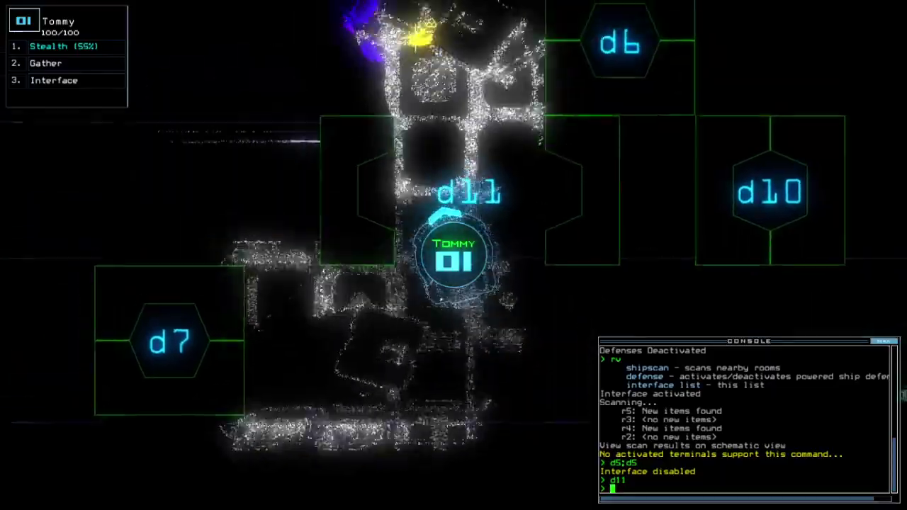
type("g")
key("Return")
type("g")
key("Return")
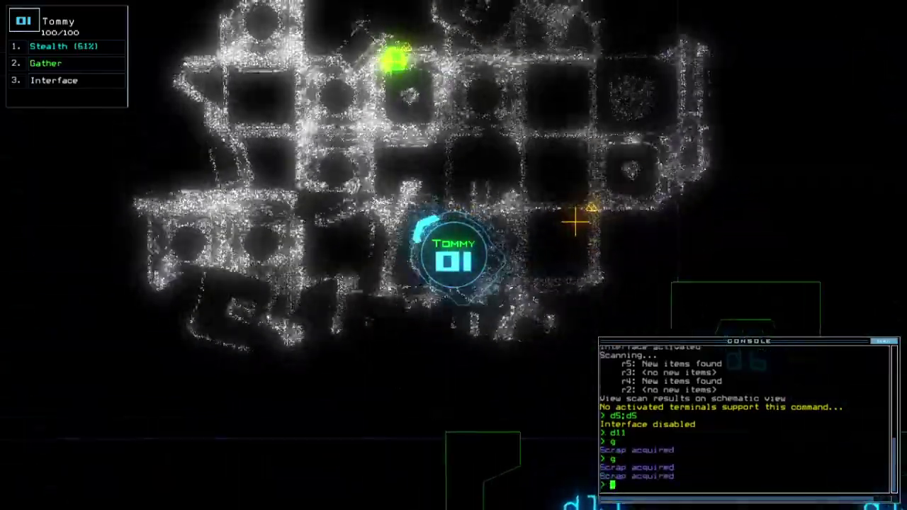
key("Up")
type("g")
key("Return")
key("Up")
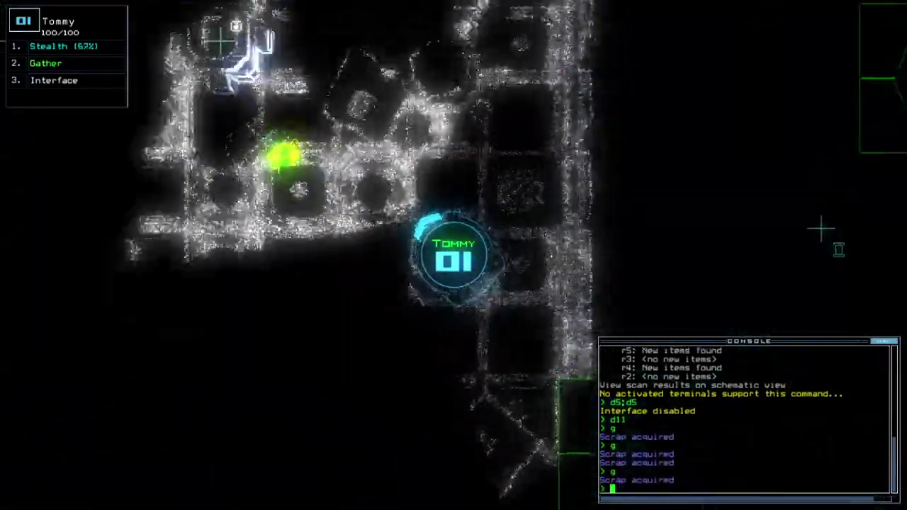
type("g")
key("Return")
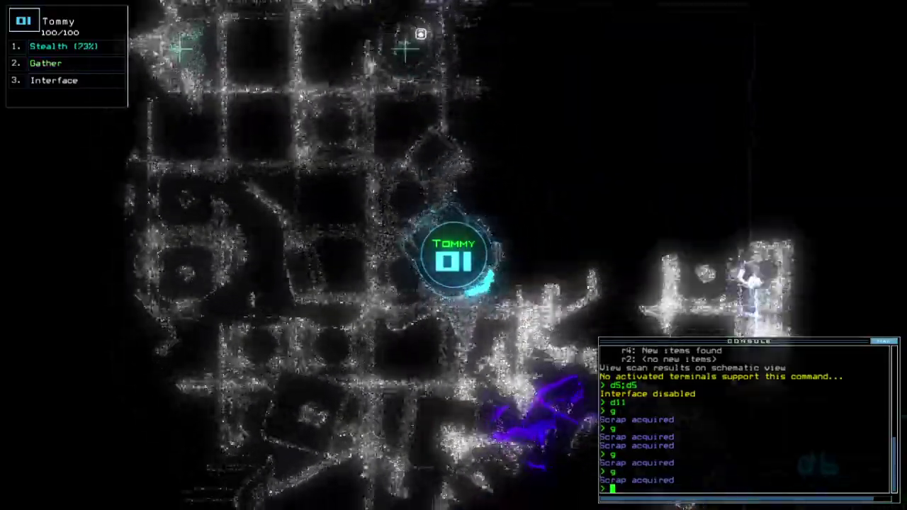
type("st;d6")
- Cloak and open door d6, find door d4 blocked, then drop stealth
key("Return")
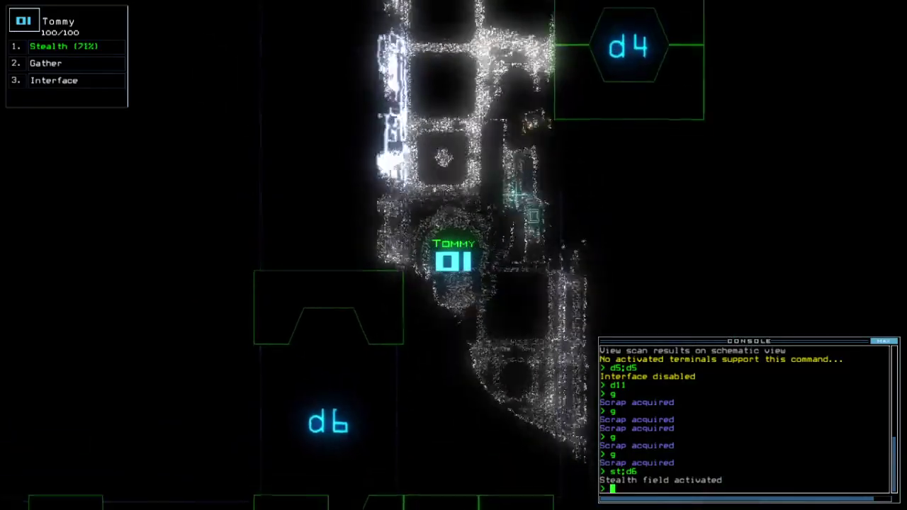
type("d4")
key("Return")
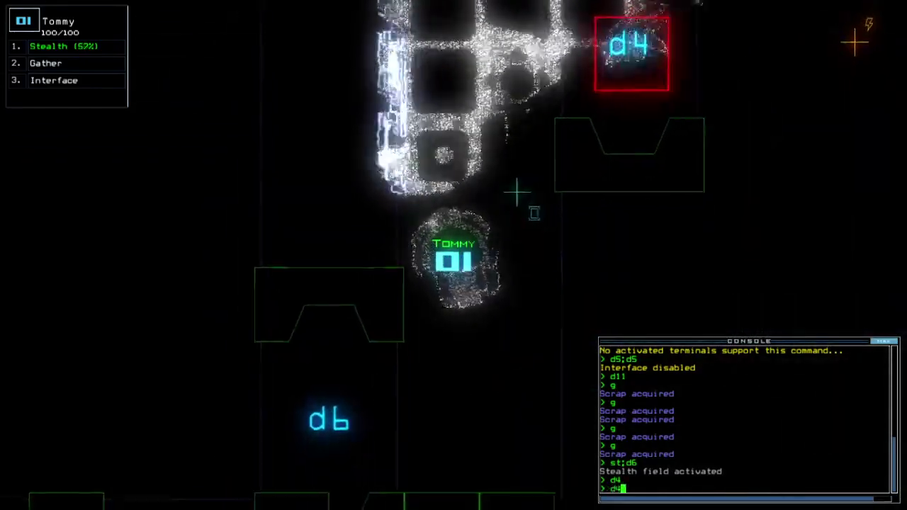
type("d4")
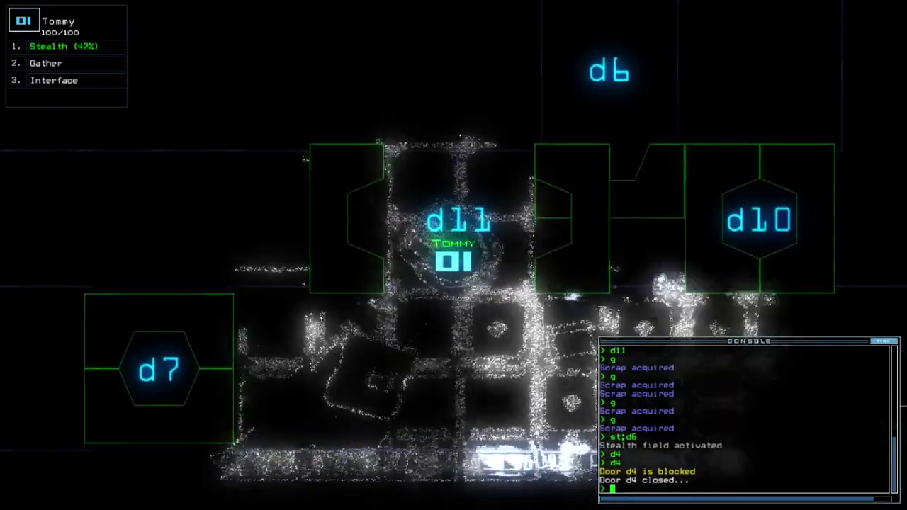
type("st")
key("Return")
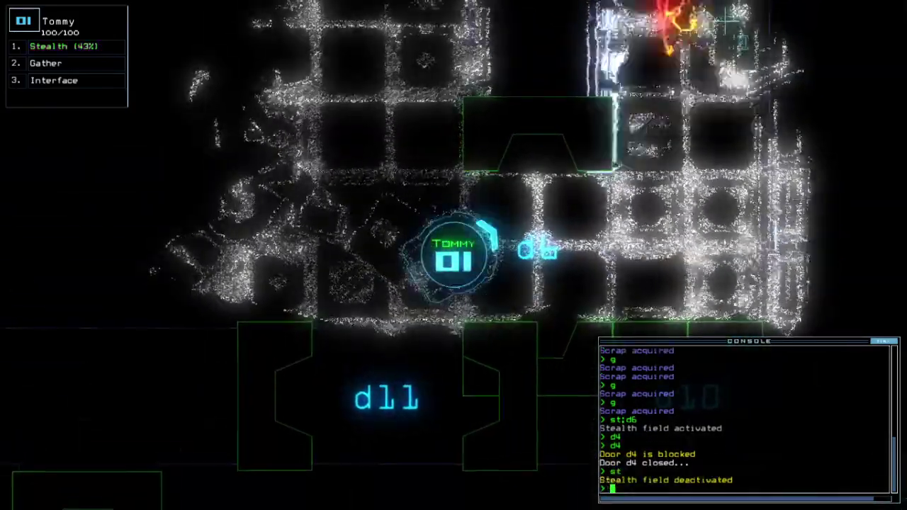
type("d11")
- Cycle door d11, turn stealth off, and close the nearby door to seal the drone in
key("Return")
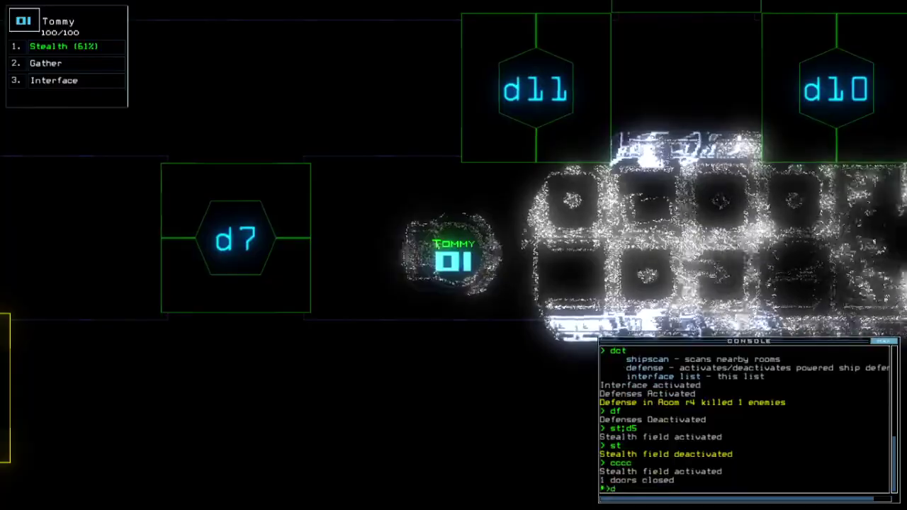
type("11")
key("Return")
type("ste")
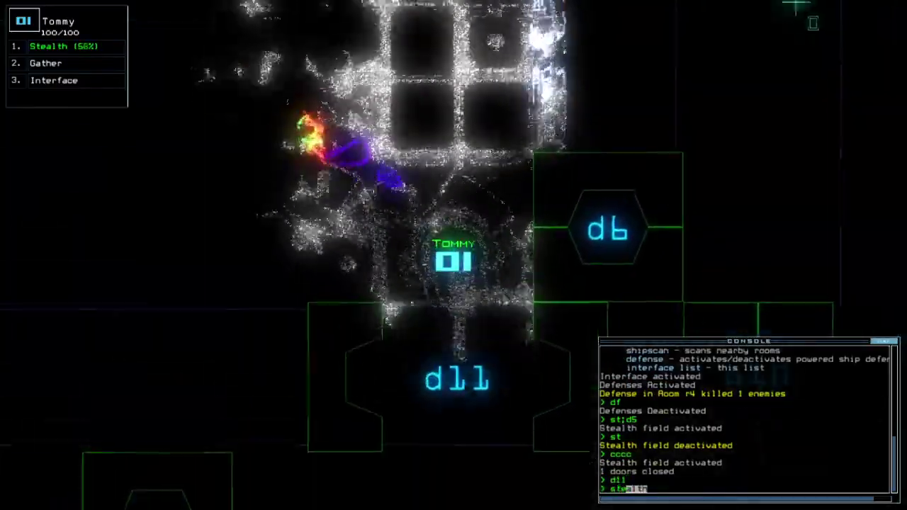
key("Return")
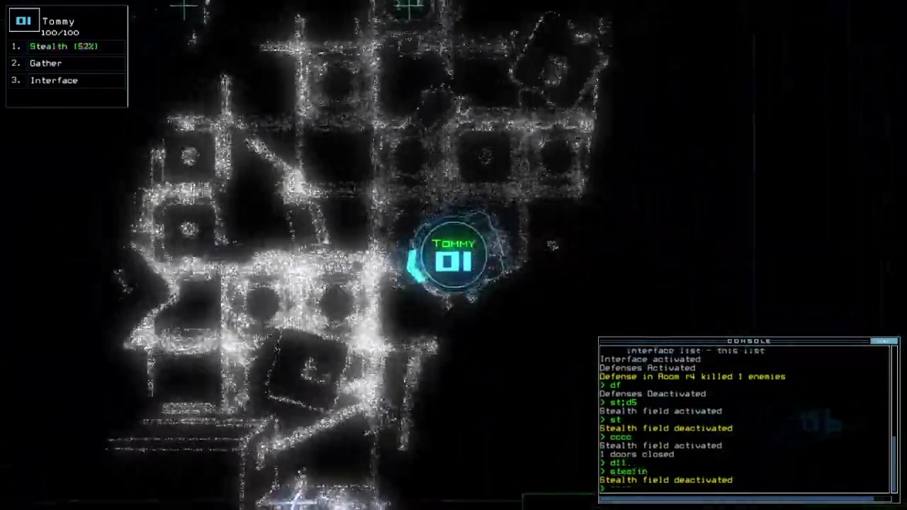
type("stealth ;cc")
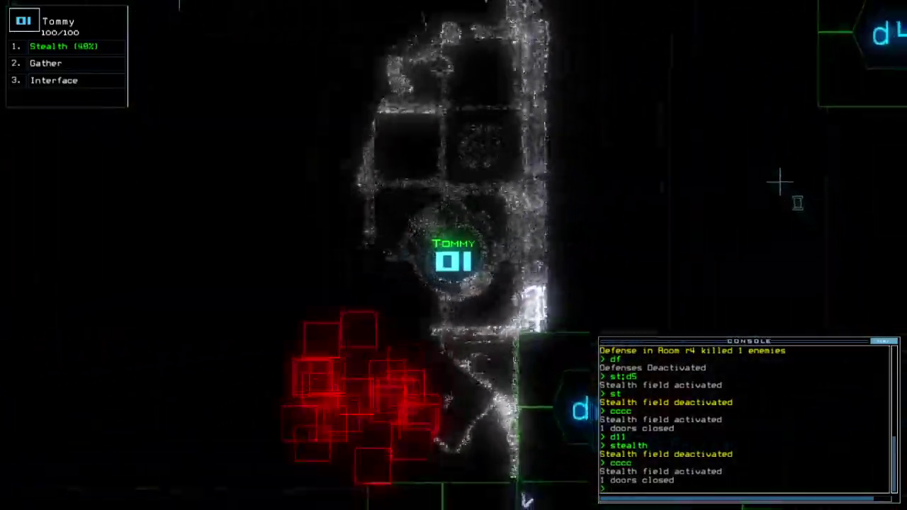
type("d11")
key("Return")
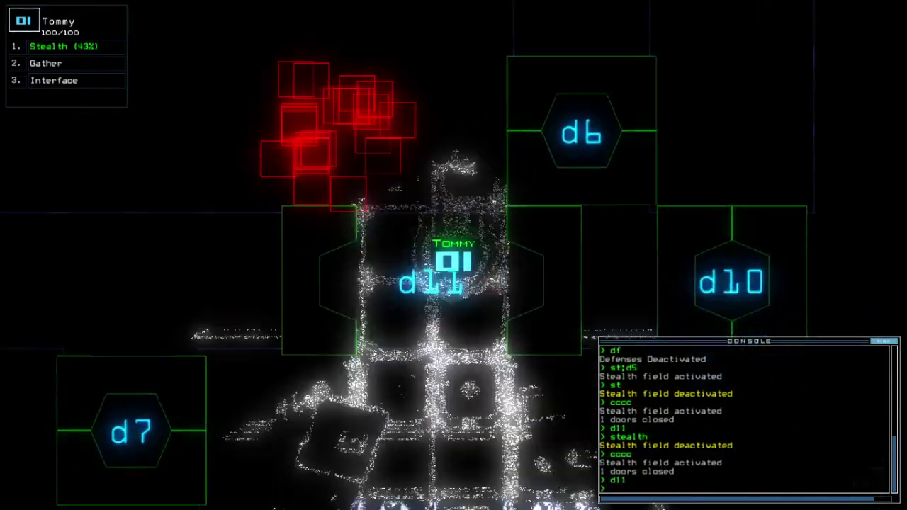
type("cccc")
key("Return")
type("d")
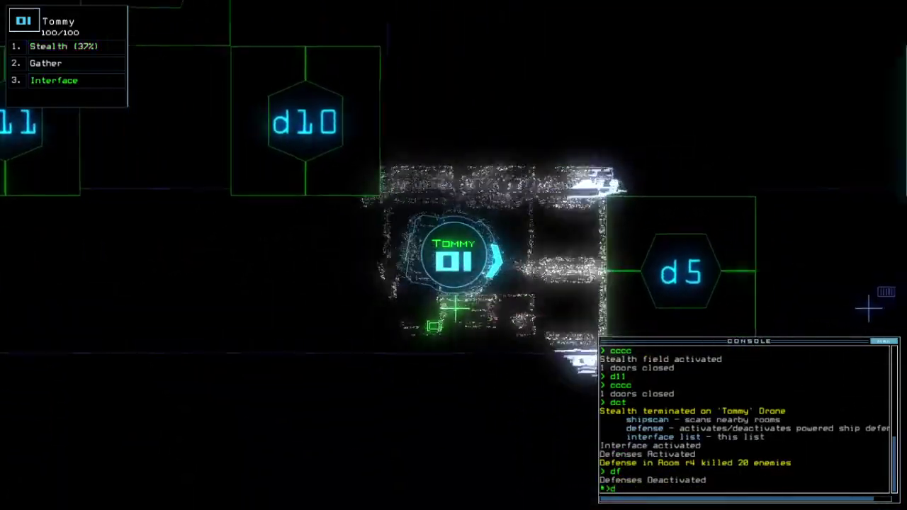
type("15")
- Open door d5 with drone 01 under stealth and gather fuel from the room
key("Return")
type("t")
key("Return")
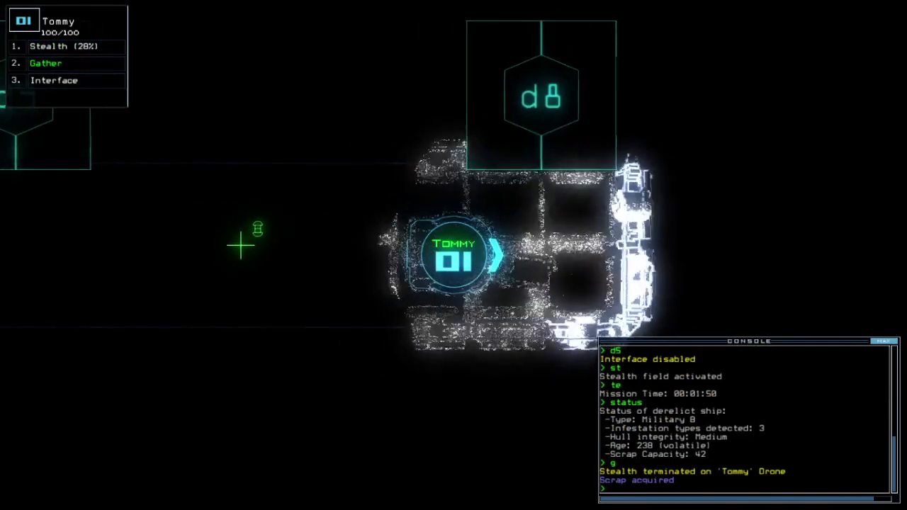
type("g")
key("Return")
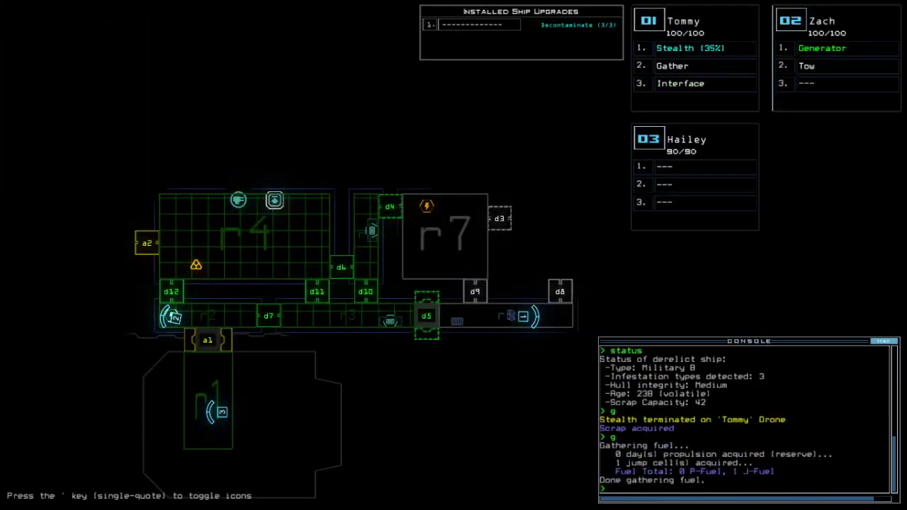
key("3")
key("1")
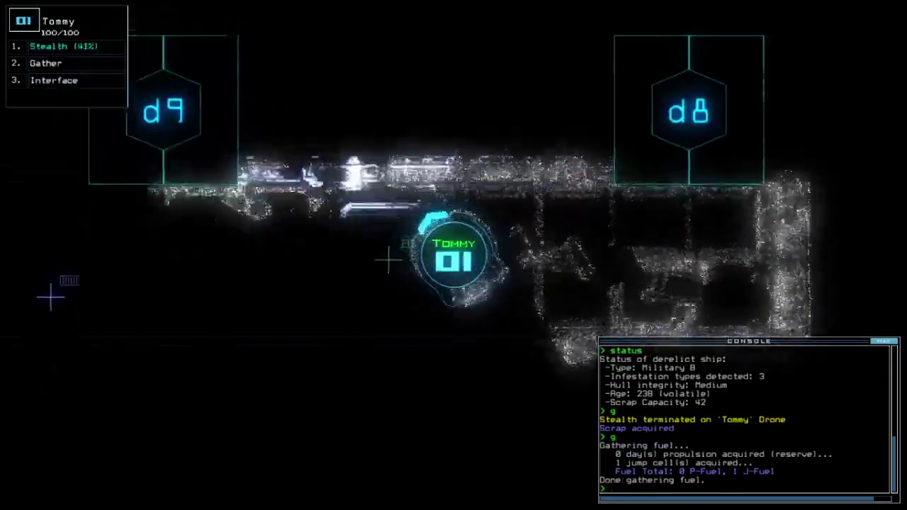
key("Left")
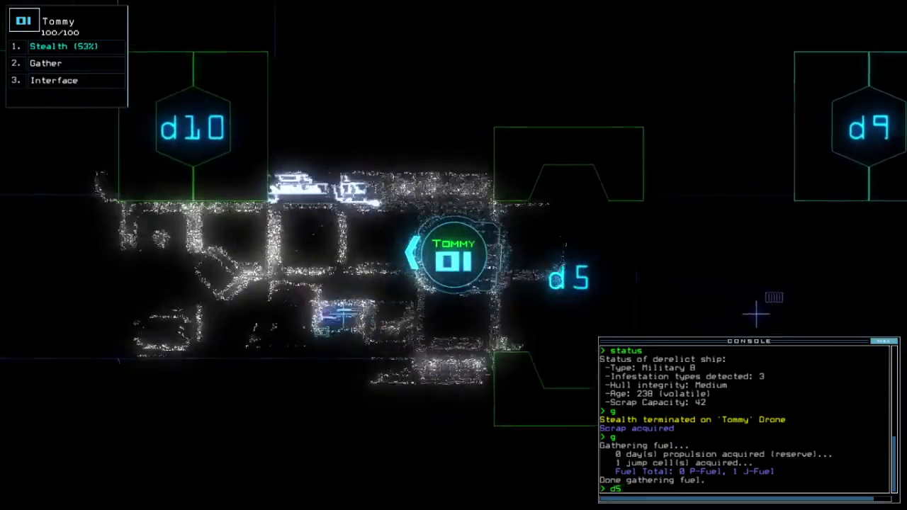
type("d5")
- Move drone 01 through doors d5, d10 and d4 toward d6, turning stealth off
key("Return")
type("st;d10")
key("Return")
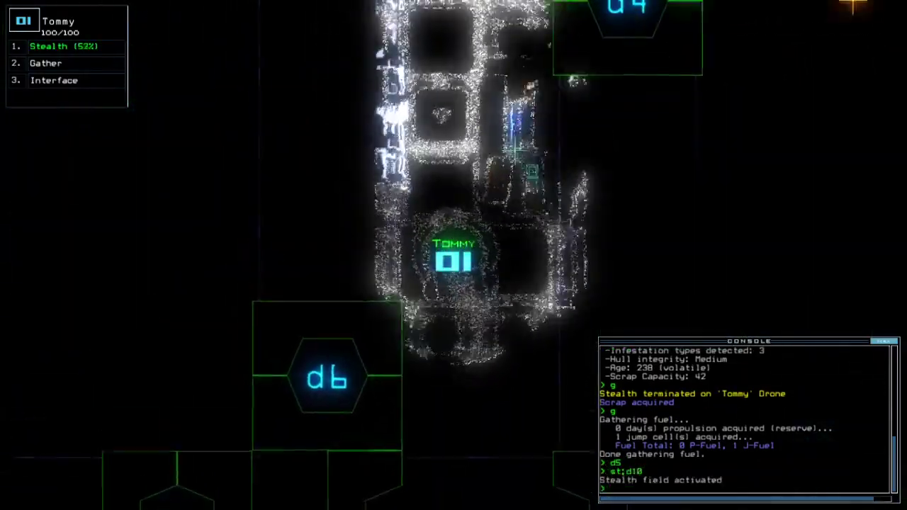
type("d4")
key("Return")
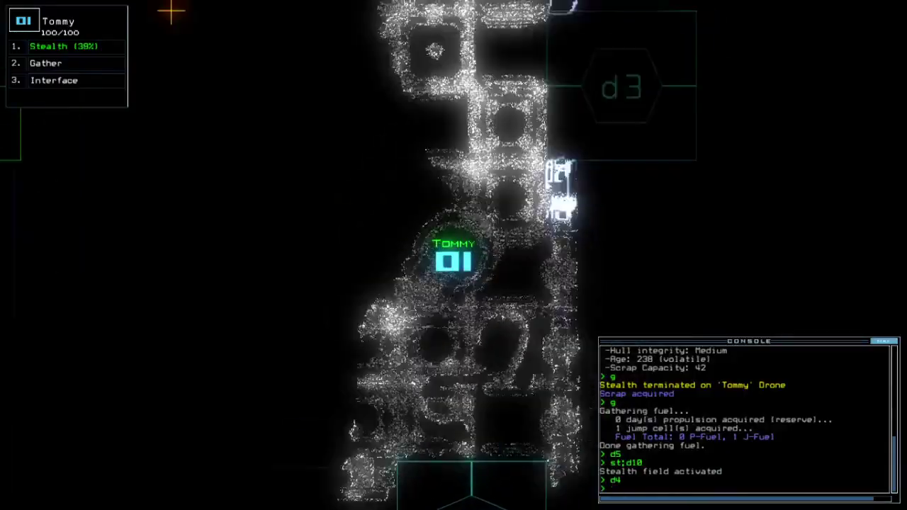
type("st")
key("Return")
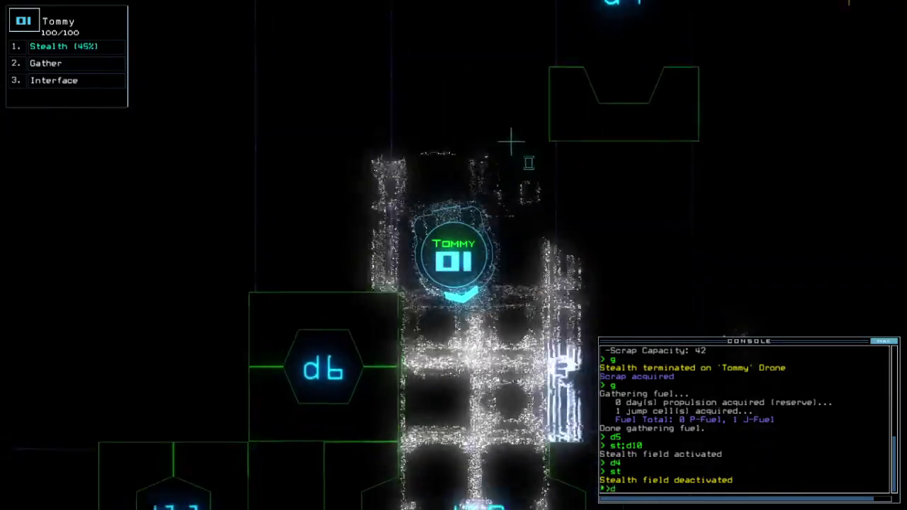
type("d6")
key("Return")
key("Tab")
key("Tab")
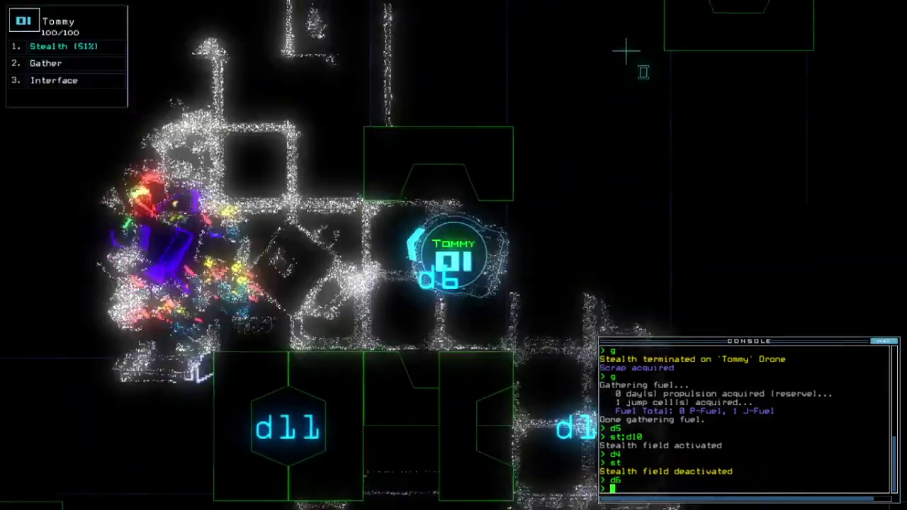
- Lend drone 02 the Gather module, collect scrap near d12, then return the module
key("2")
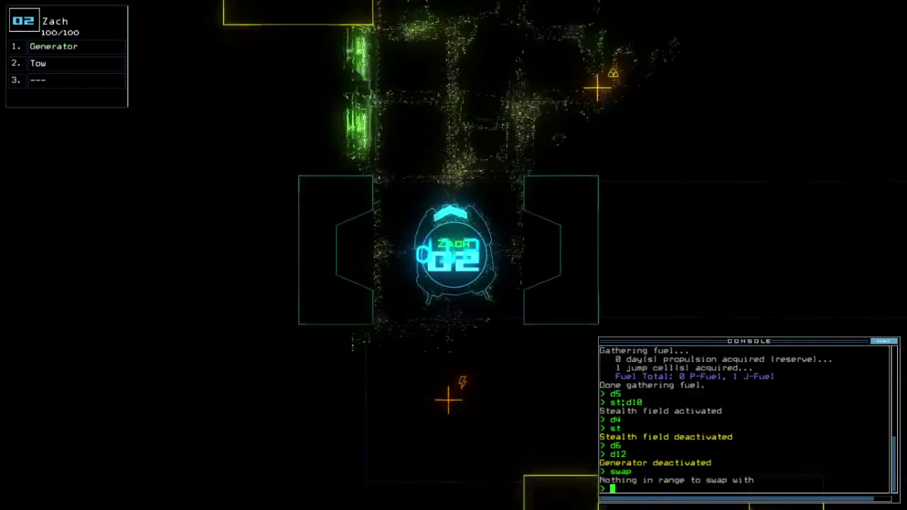
type("swap")
key("Return")
key("Down")
key("Return")
type("gather")
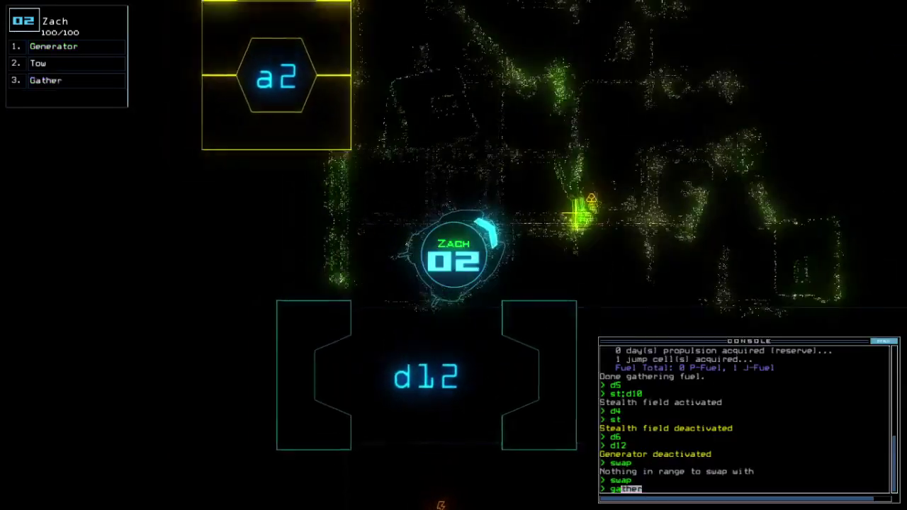
key("Return")
type("swap")
key("Return")
key("Escape")
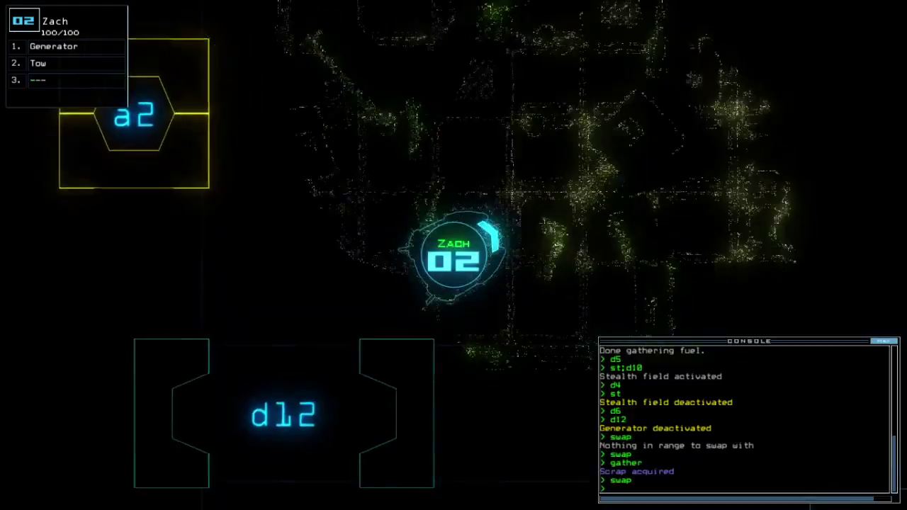
type("navigate 2")
- Navigate drone 02 into room r7 and power its generator, bringing r8 online
key("Escape")
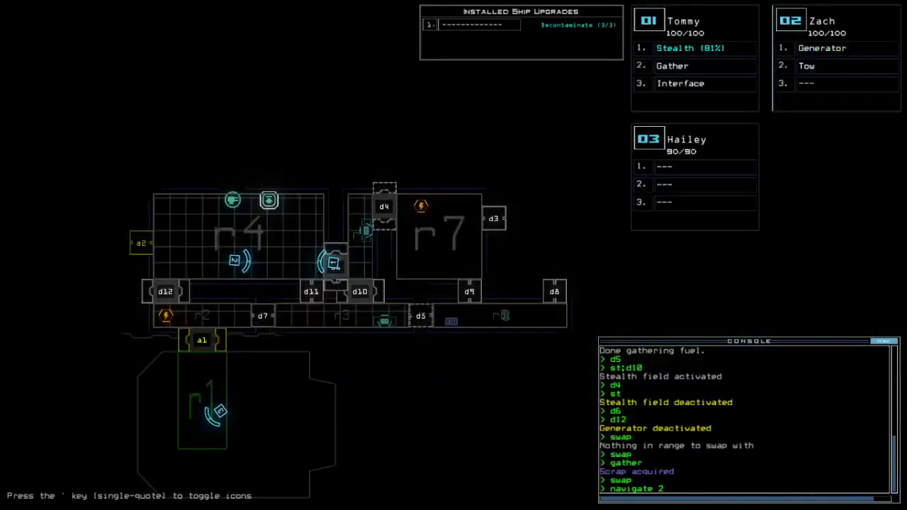
key("1")
key("2")
type("r7")
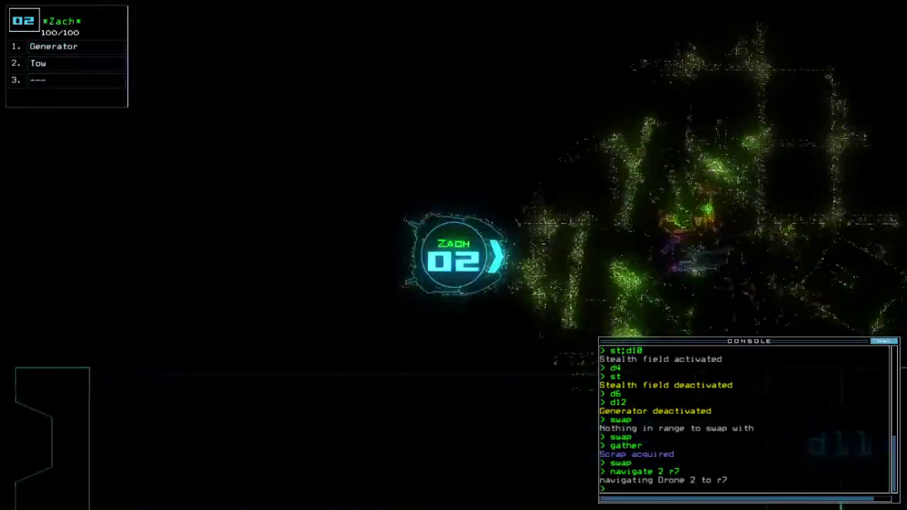
key("1")
key("Right")
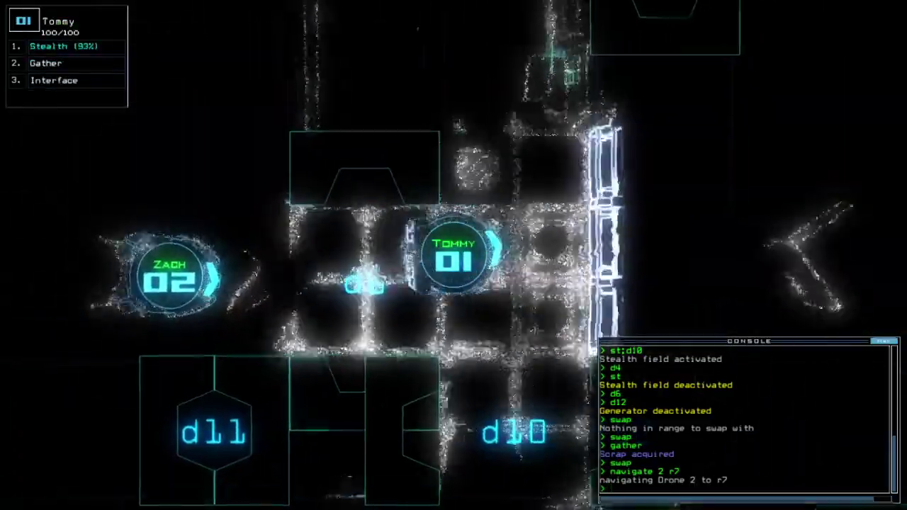
key("Up")
key("Up")
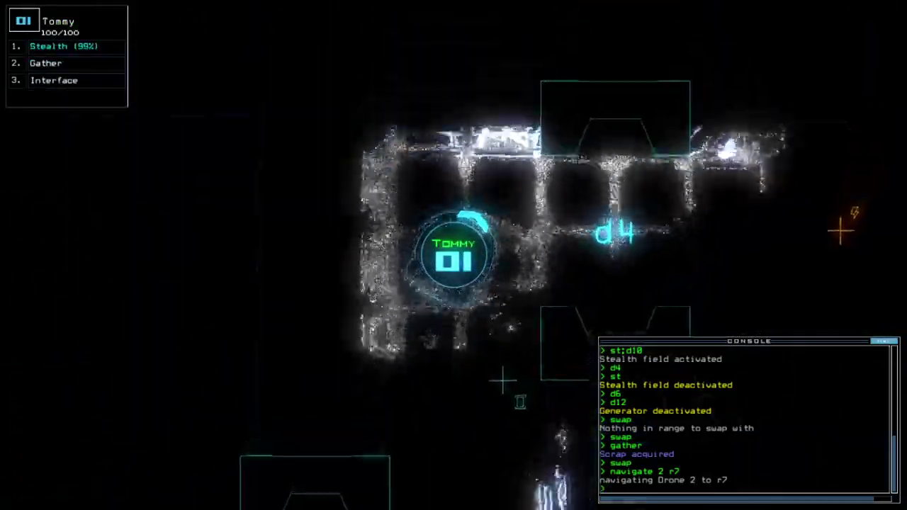
key("Right")
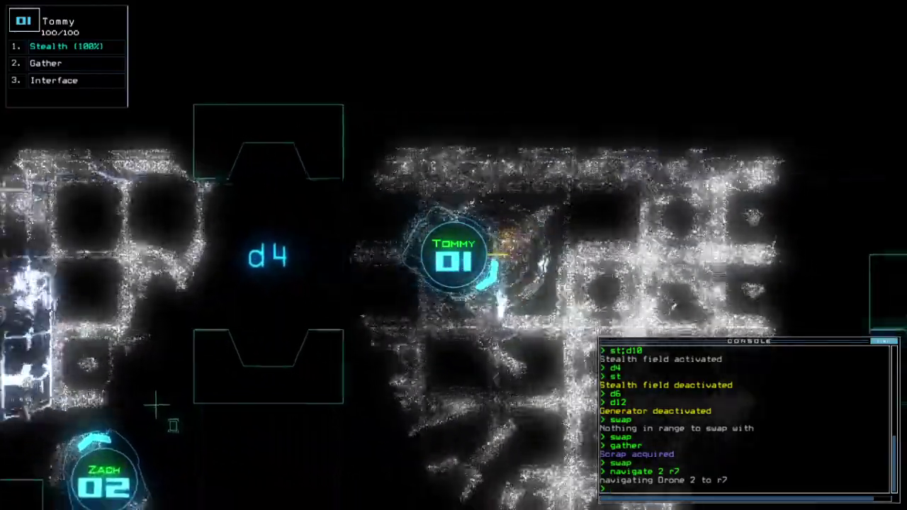
key("Right")
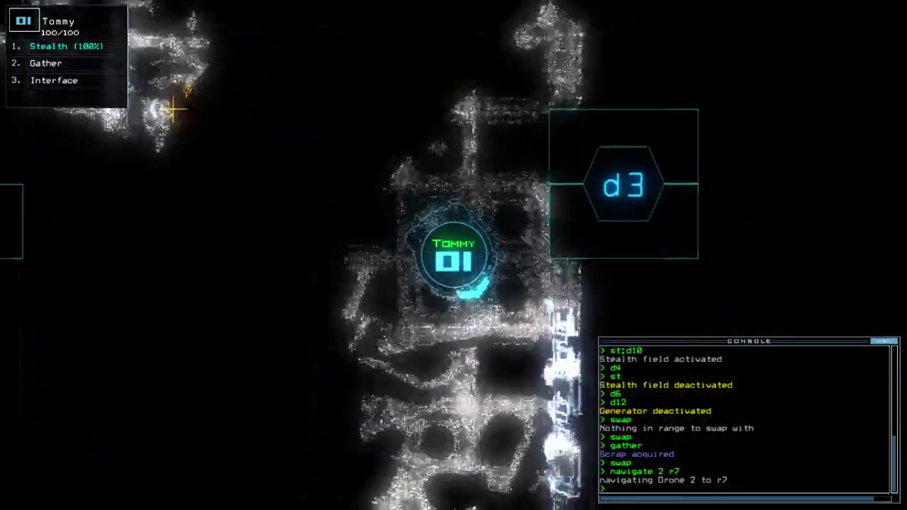
key("Tab")
key("Return")
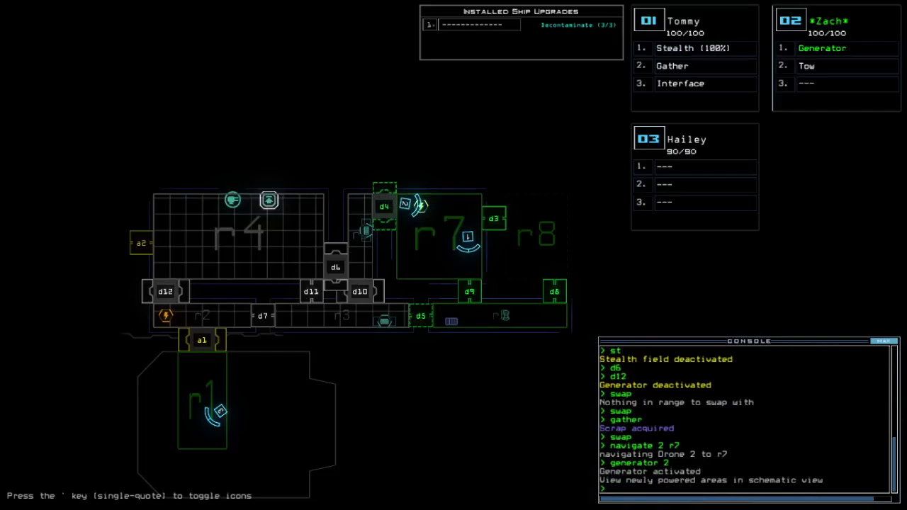
- Take drone 01 through door d3 under stealth and re-dock at airlock a2
key("Tab")
key("Tab")
key("Tab")
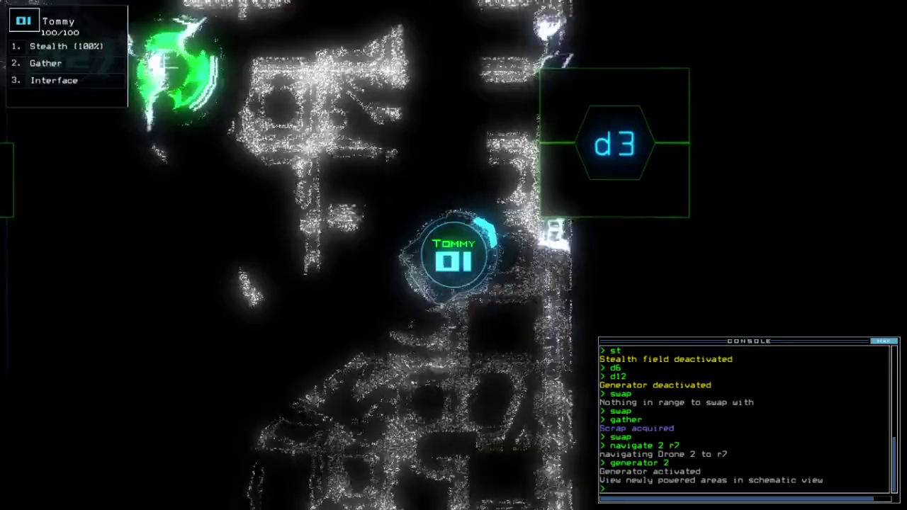
type("st d3")
key("Return")
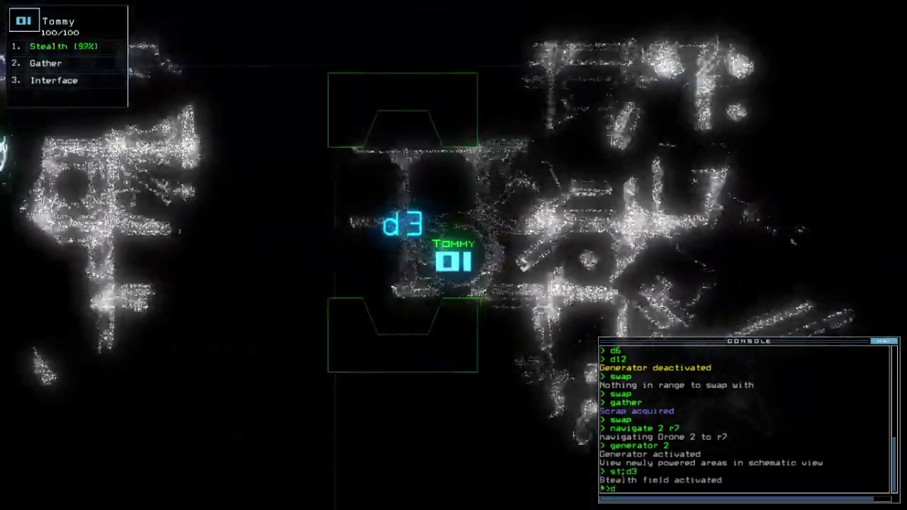
type("d3")
key("Return")
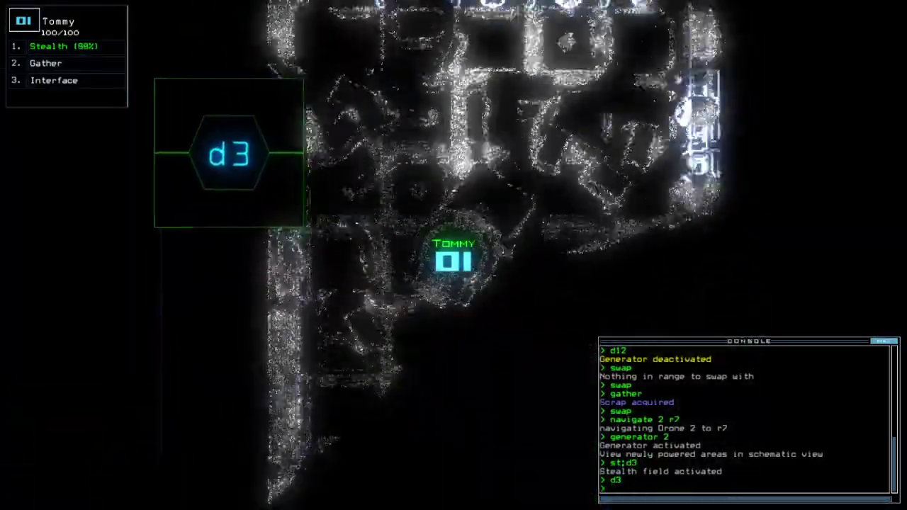
type("3")
key("Return")
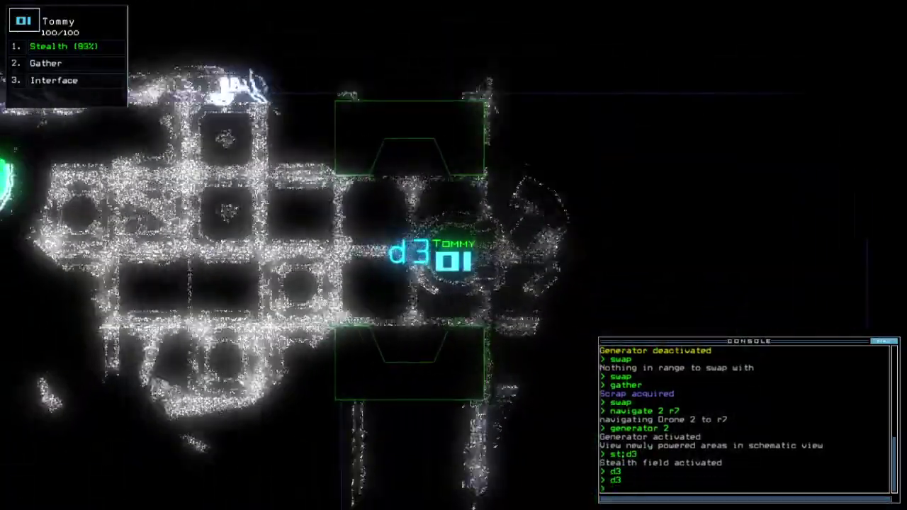
type("dd a2")
key("Return")
type("d3")
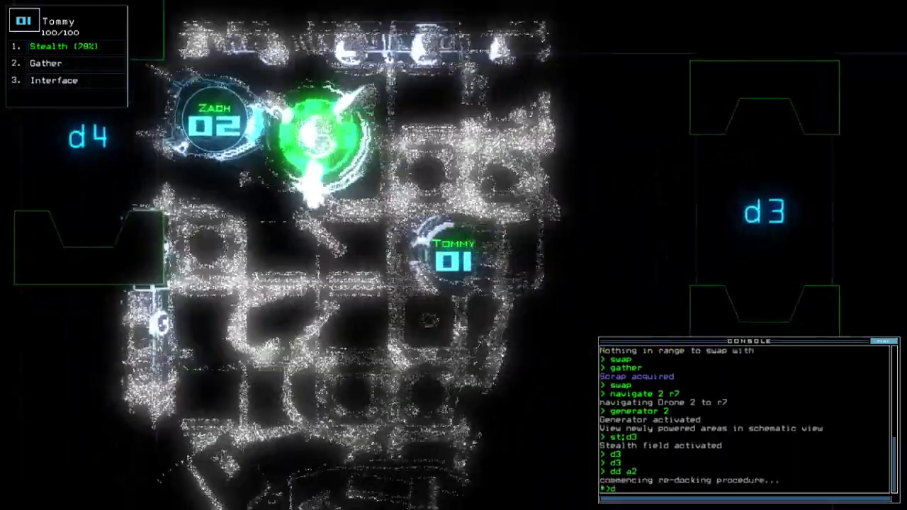
- Send drones 02 and 01 back to room r1, turning drone 01's stealth off
key("Return")
key("Tab")
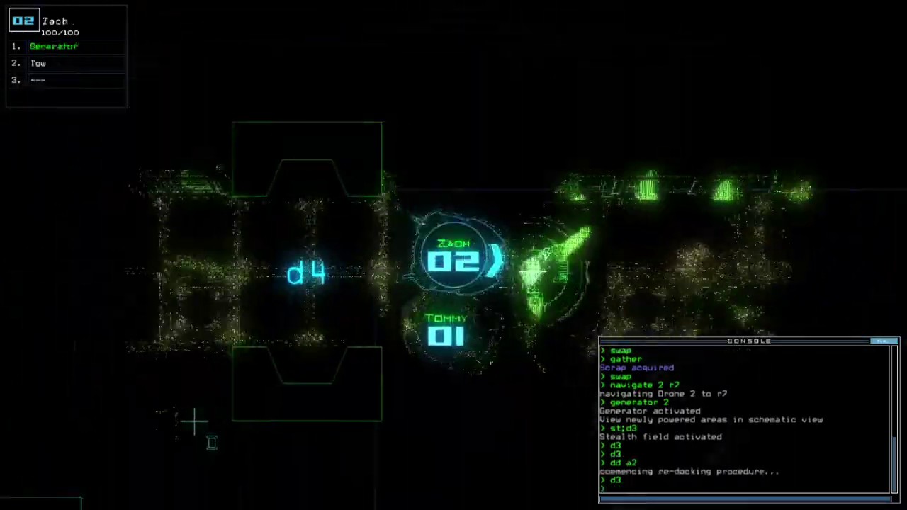
key("Tab")
type("arr ;back 2")
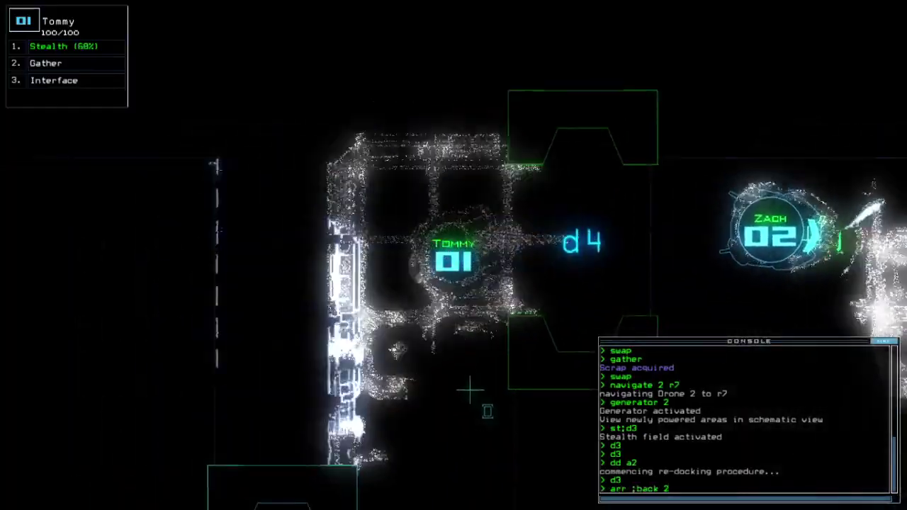
key("Return")
type("st")
key("Return")
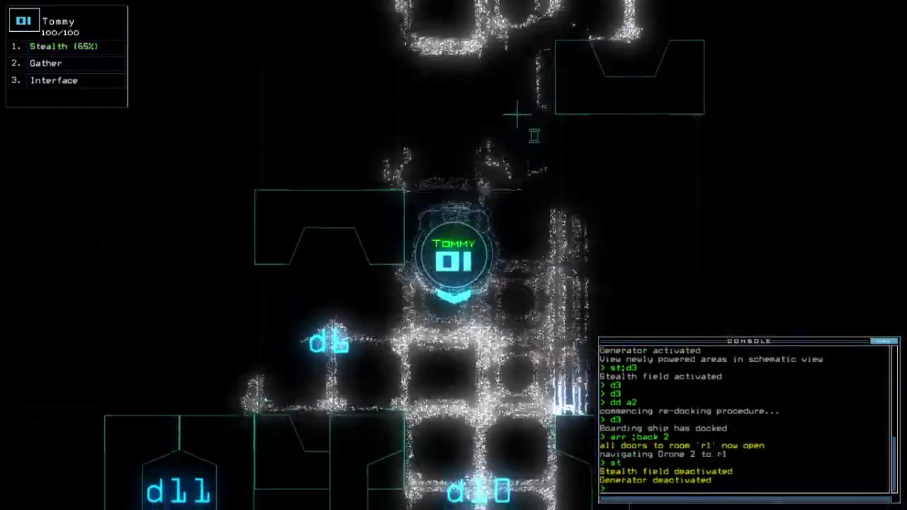
type("ba")
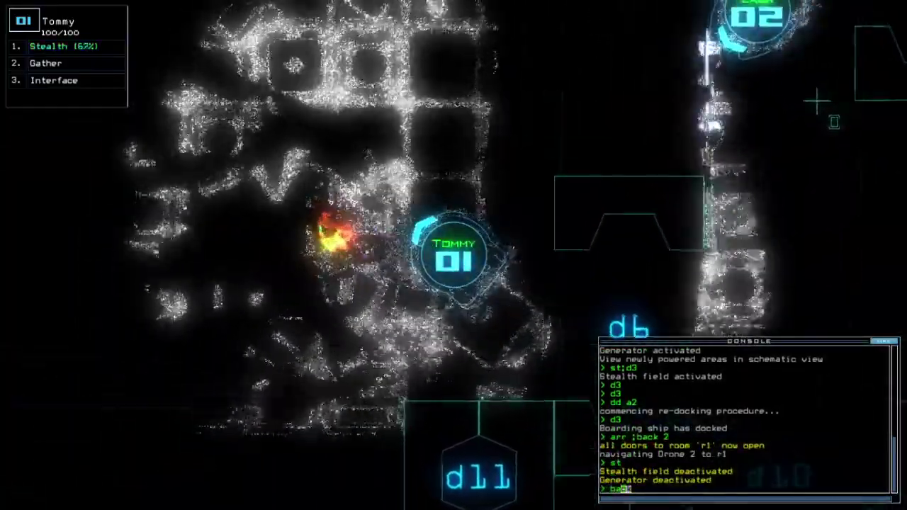
type("ck")
key("Return")
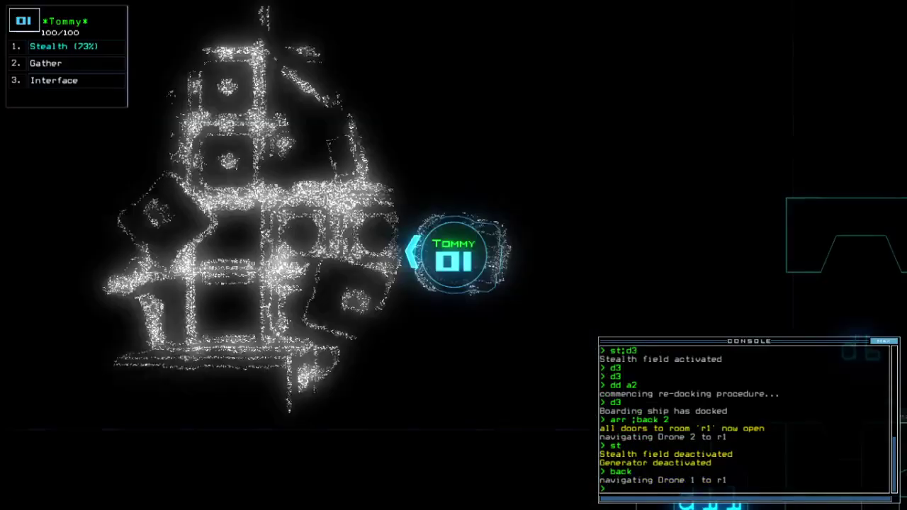
type("i")
key("Return")
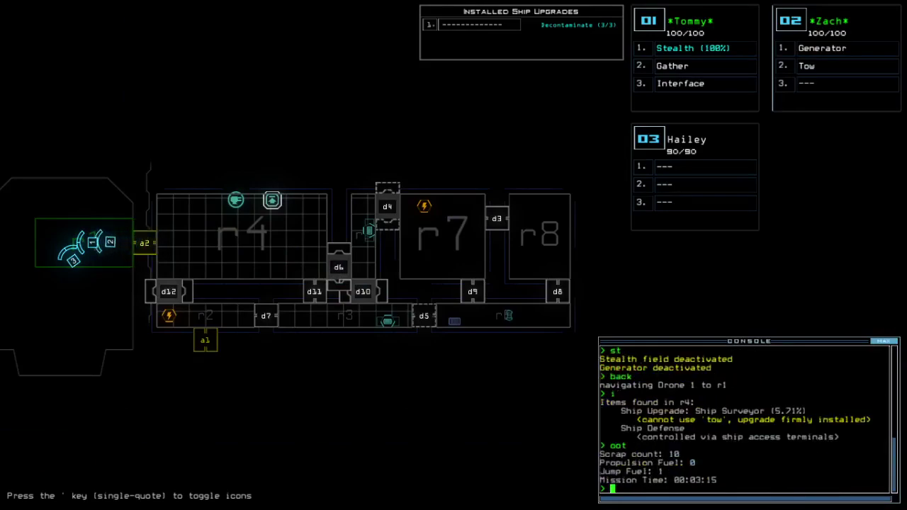
- Close the score summary to show the 08/07/2021 leaderboard with two 740 scores
key("o")
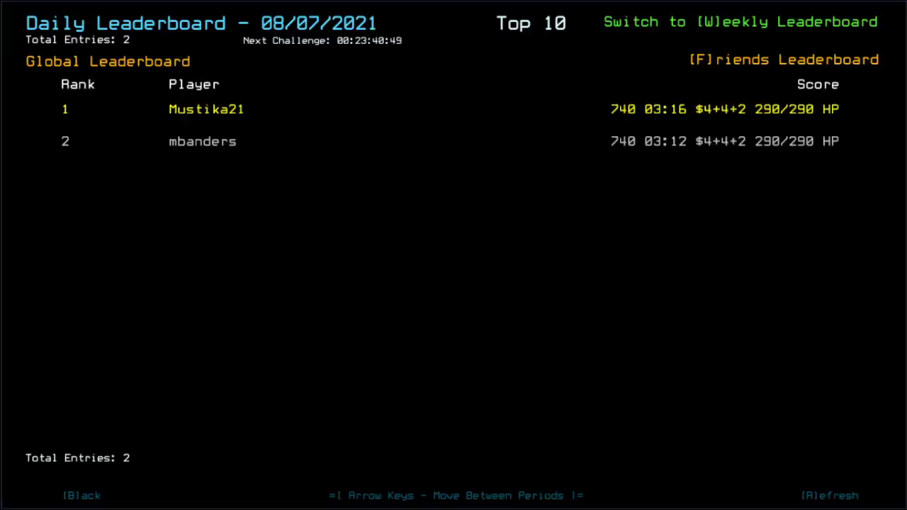